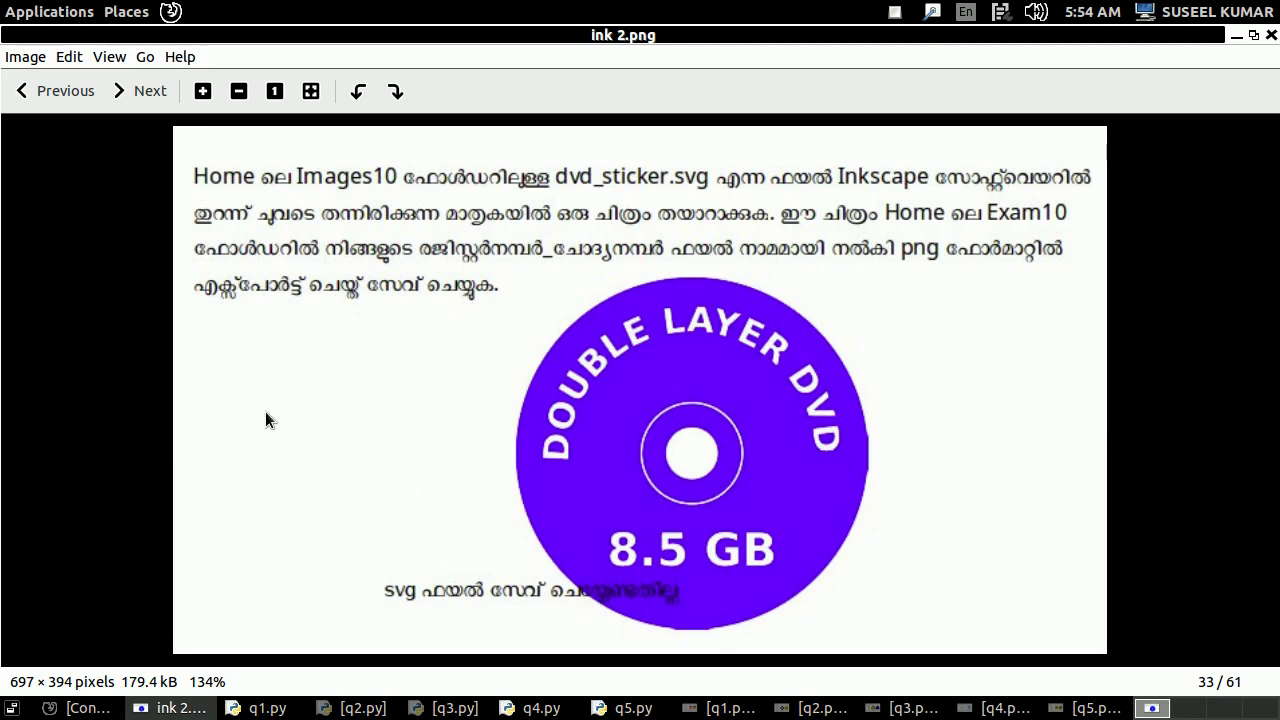
- With the ink 2.png reference image shown, open the desktop's Applications > Graphics list
{"action": "left_click", "coordinate": [52, 14]}
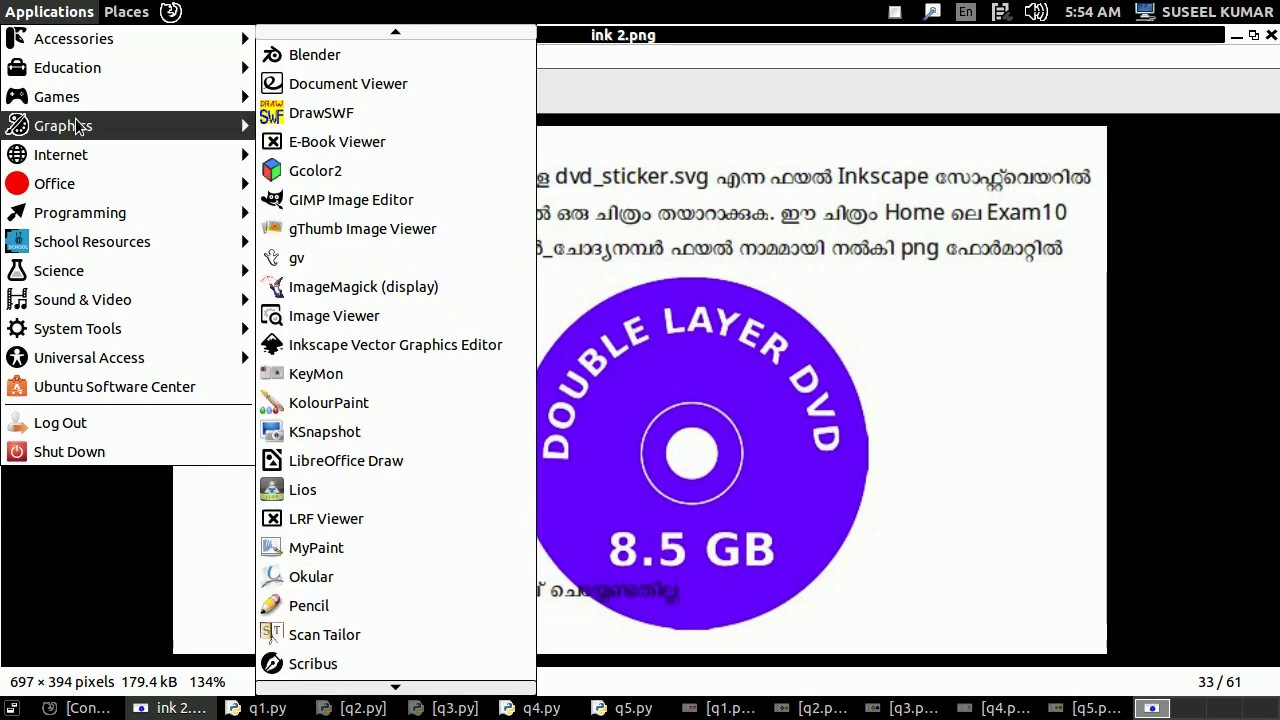
{"action": "mouse_move", "coordinate": [63, 126]}
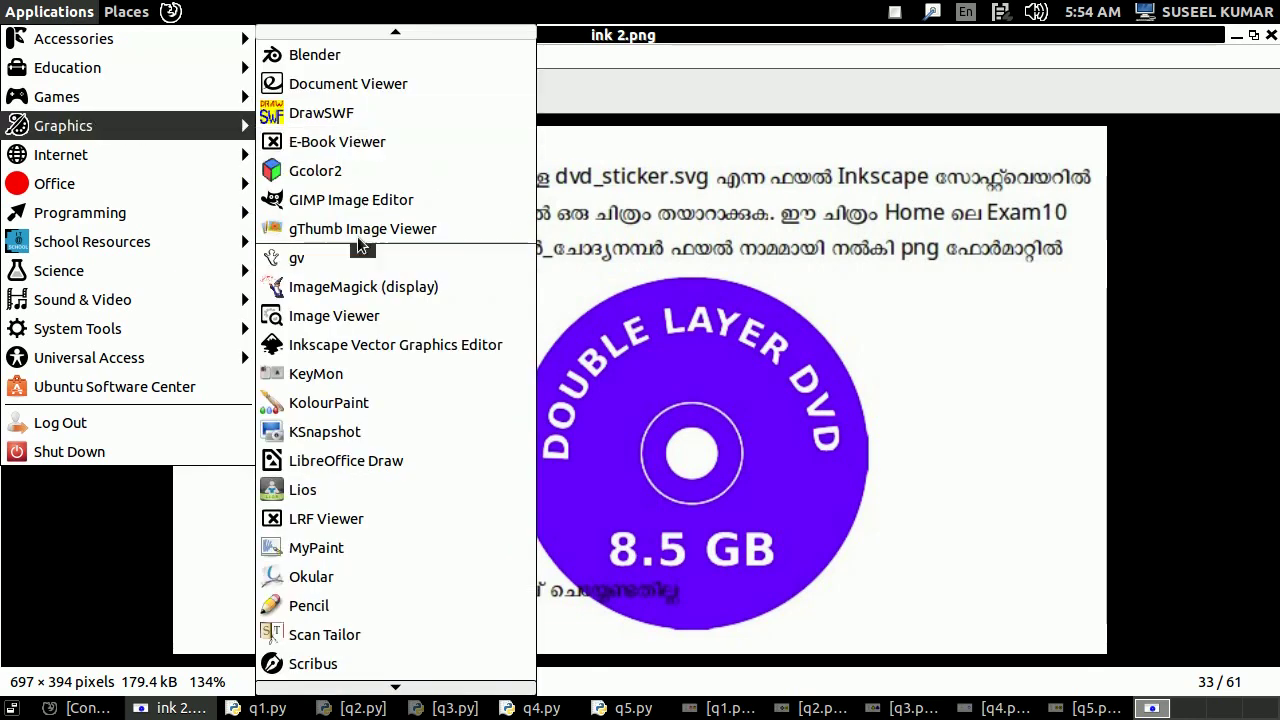
- Launch Inkscape and open dvd_sticker.svg from the Images10 folder
{"action": "left_click", "coordinate": [362, 347]}
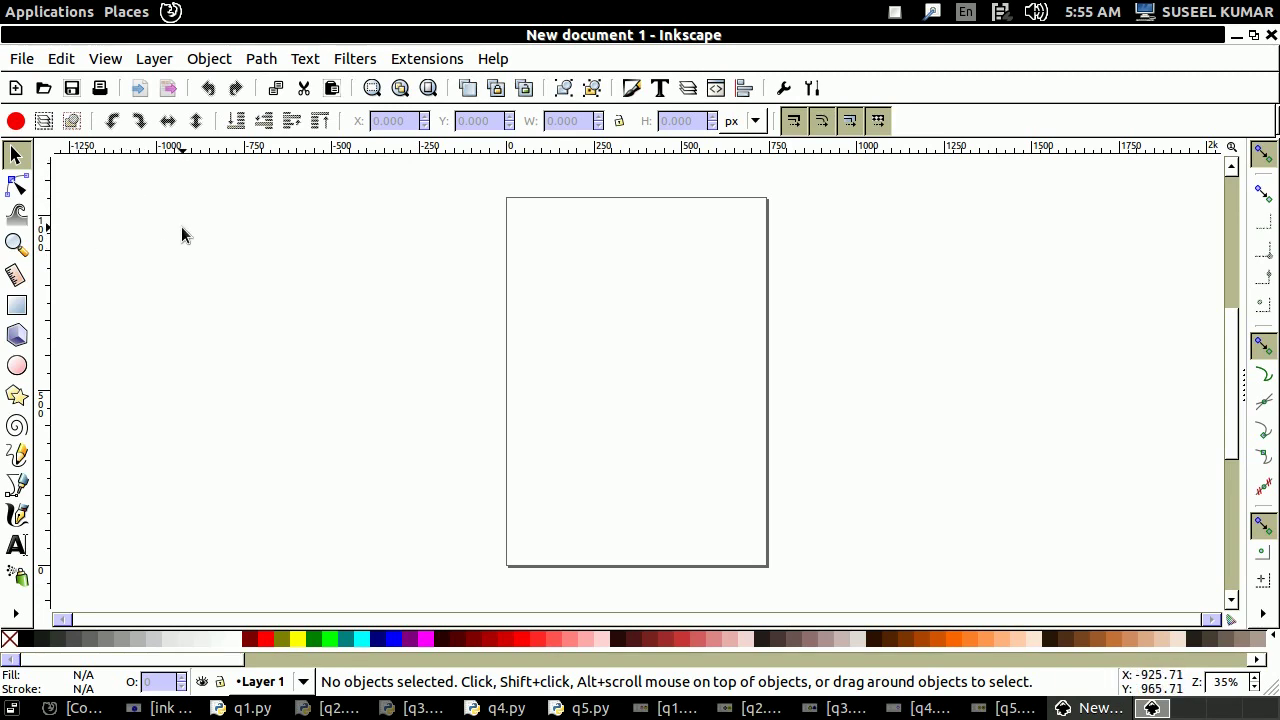
{"action": "left_click", "coordinate": [20, 60]}
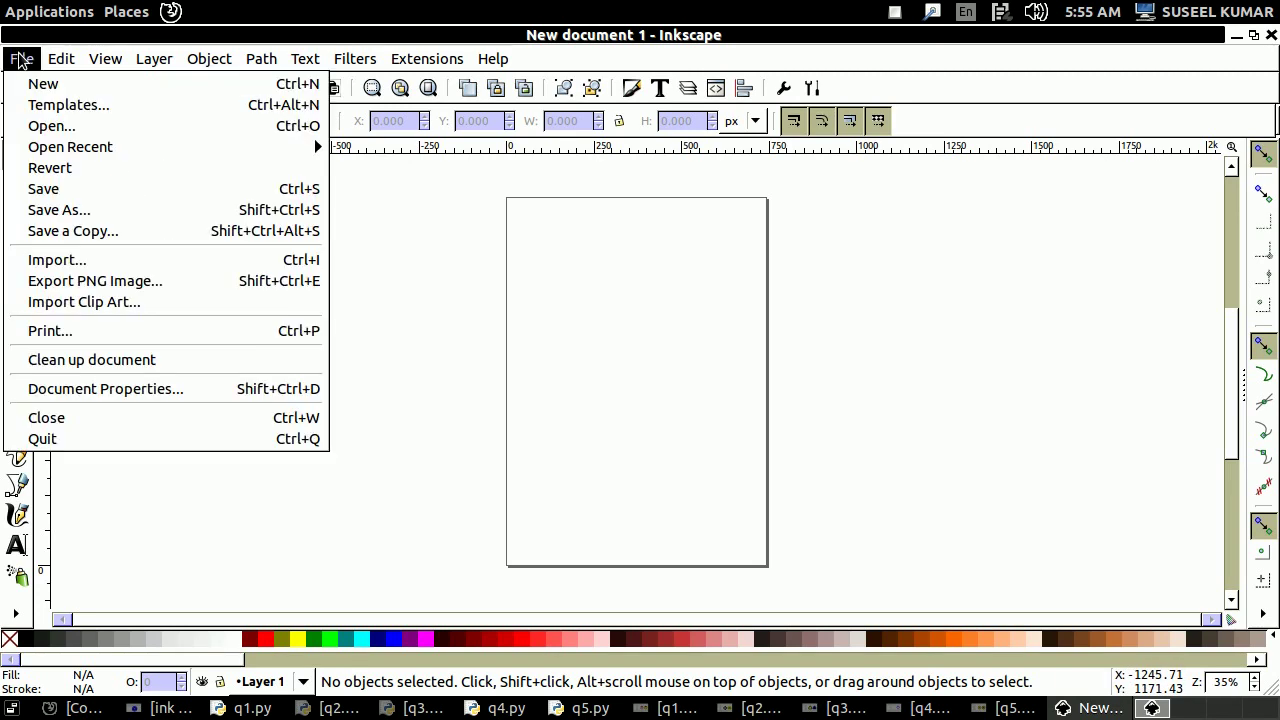
{"action": "left_click", "coordinate": [50, 126]}
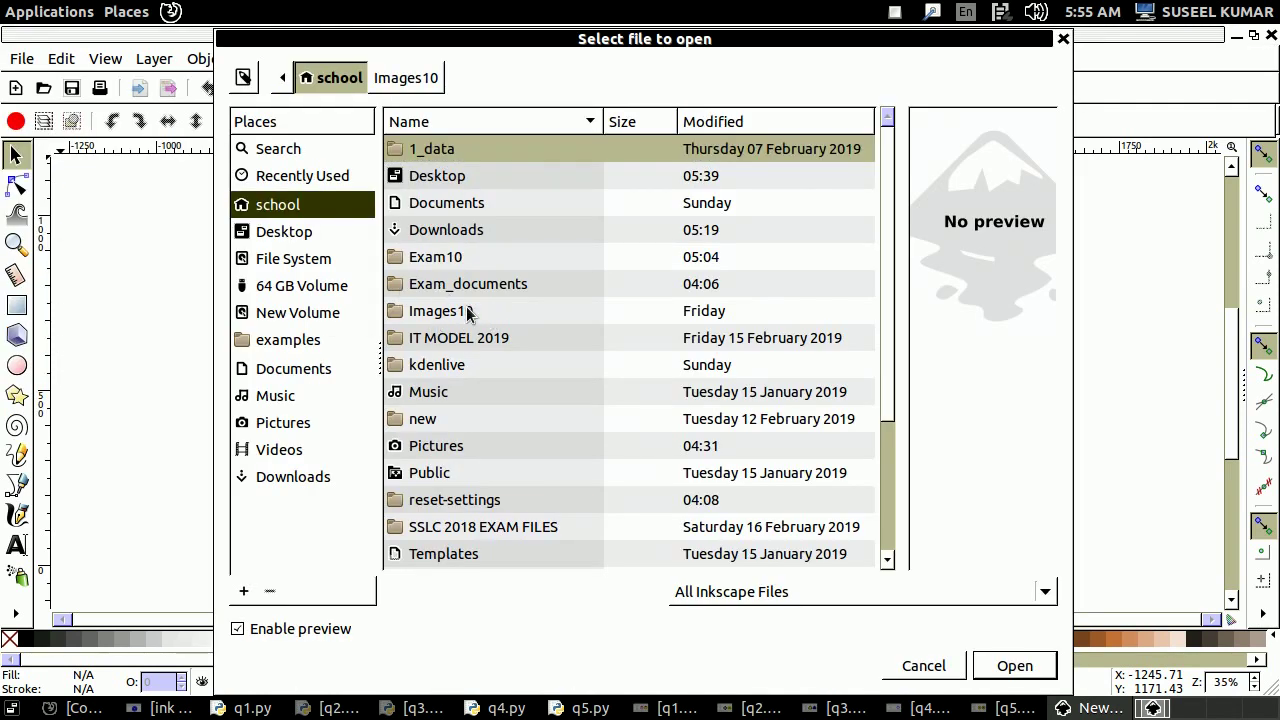
{"action": "double_click", "coordinate": [435, 312]}
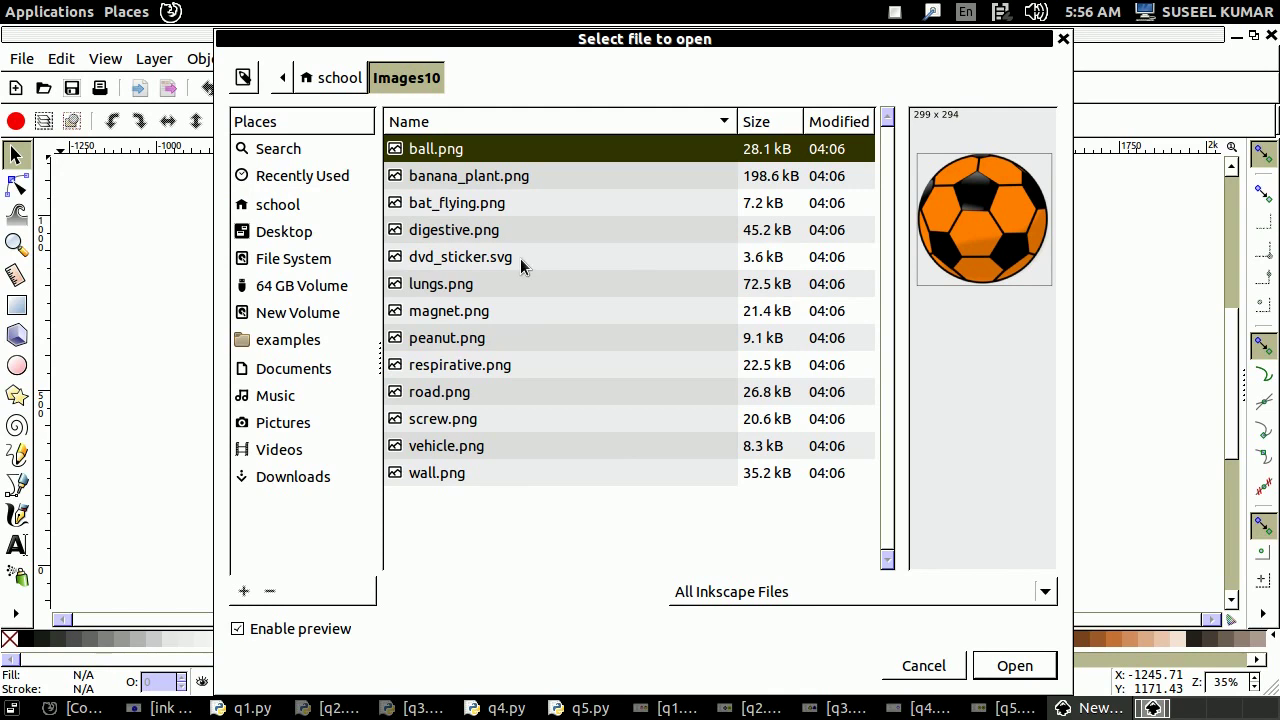
{"action": "double_click", "coordinate": [452, 258]}
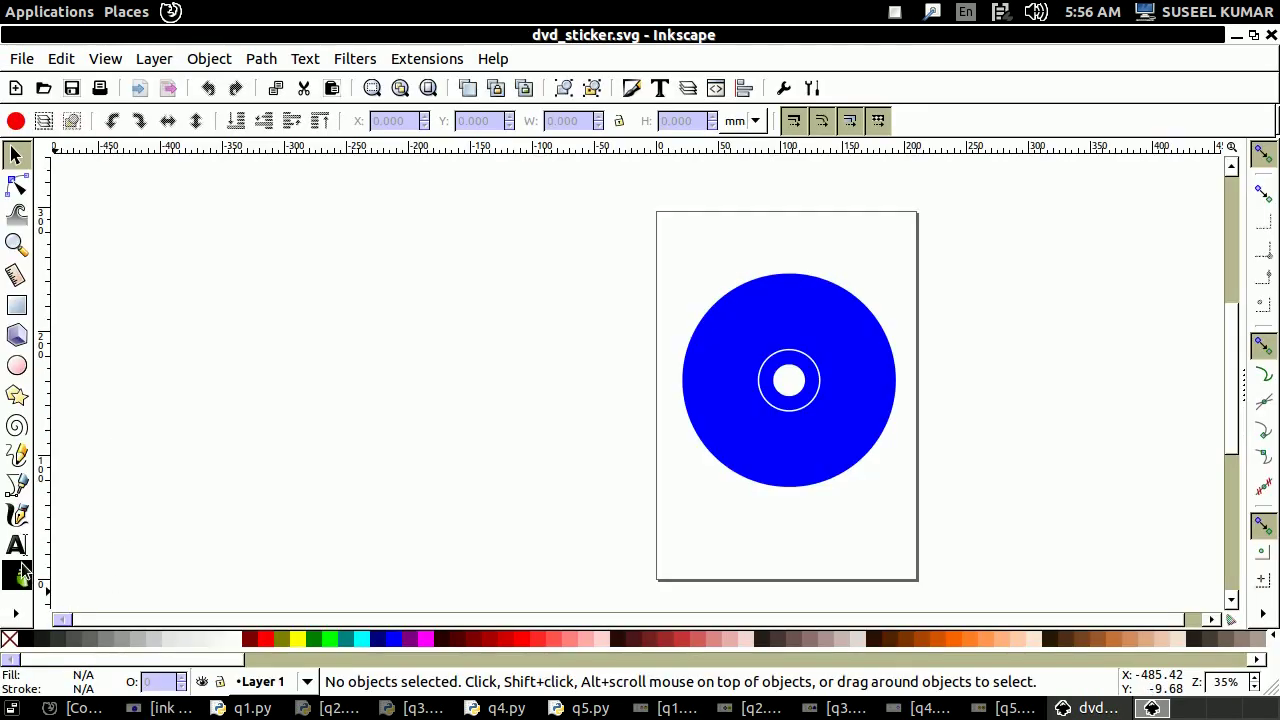
- Add bold 'DOUBLE LAYER DVD' text left of the page, enlarged to about 158 × 19 mm
{"action": "left_click", "coordinate": [17, 545]}
{"action": "left_click", "coordinate": [155, 246]}
{"action": "type", "text": "DOUBLE LAYER "}
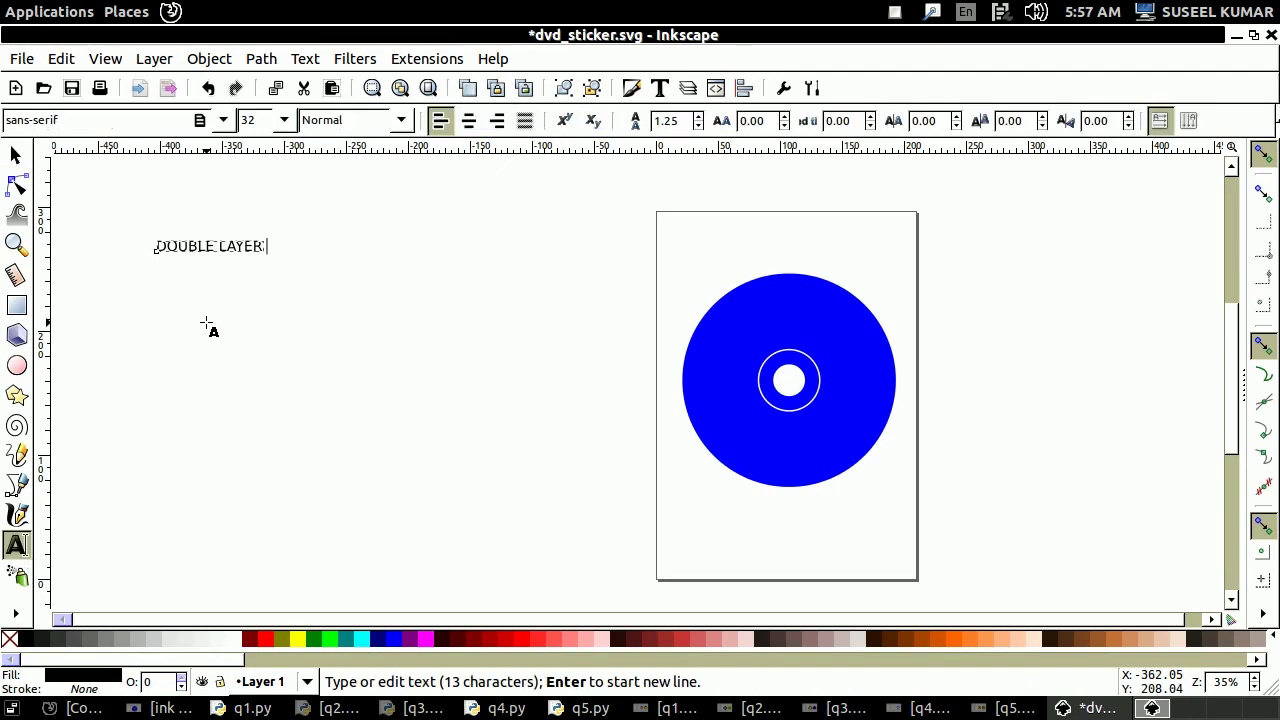
{"action": "type", "text": "DVD"}
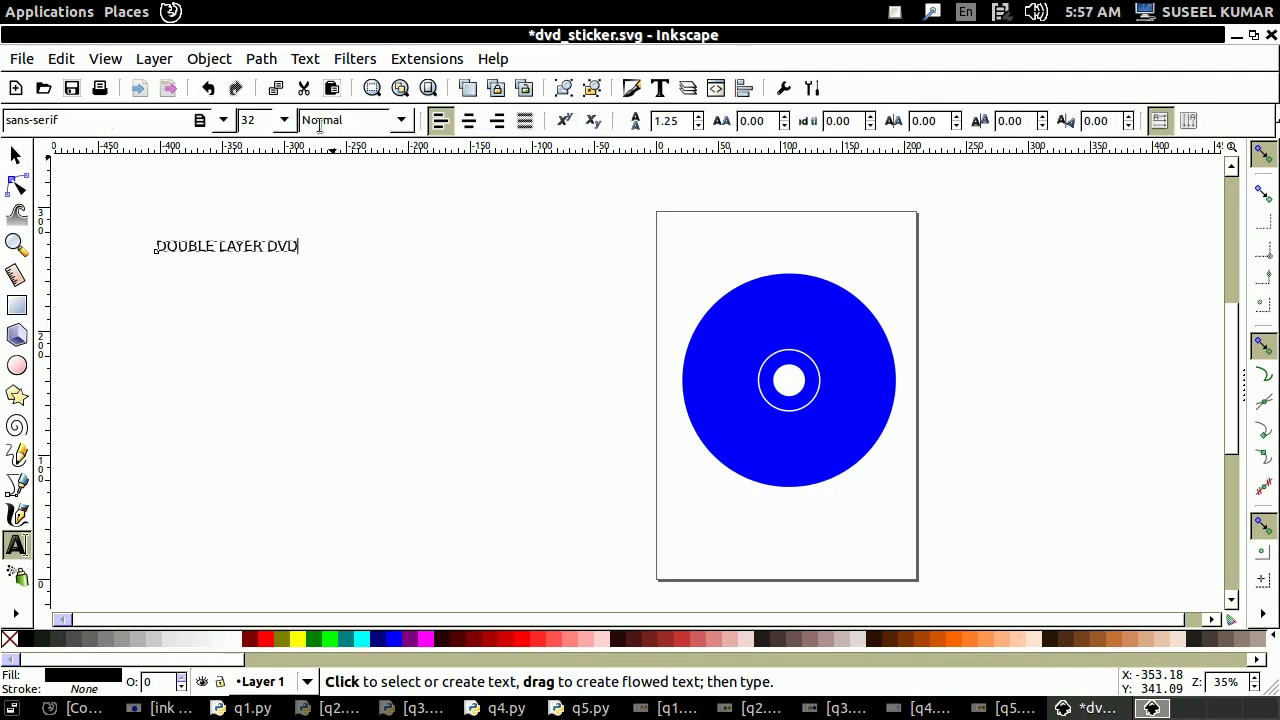
{"action": "left_click", "coordinate": [400, 121]}
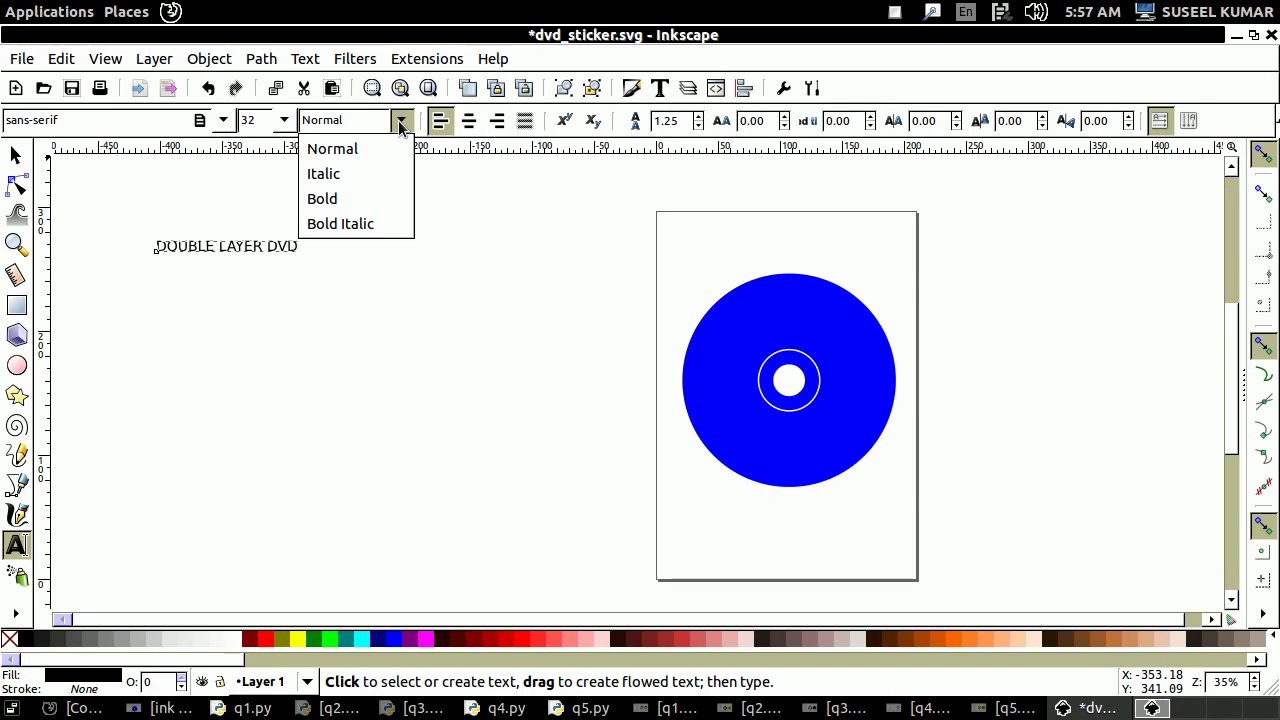
{"action": "left_click", "coordinate": [334, 199]}
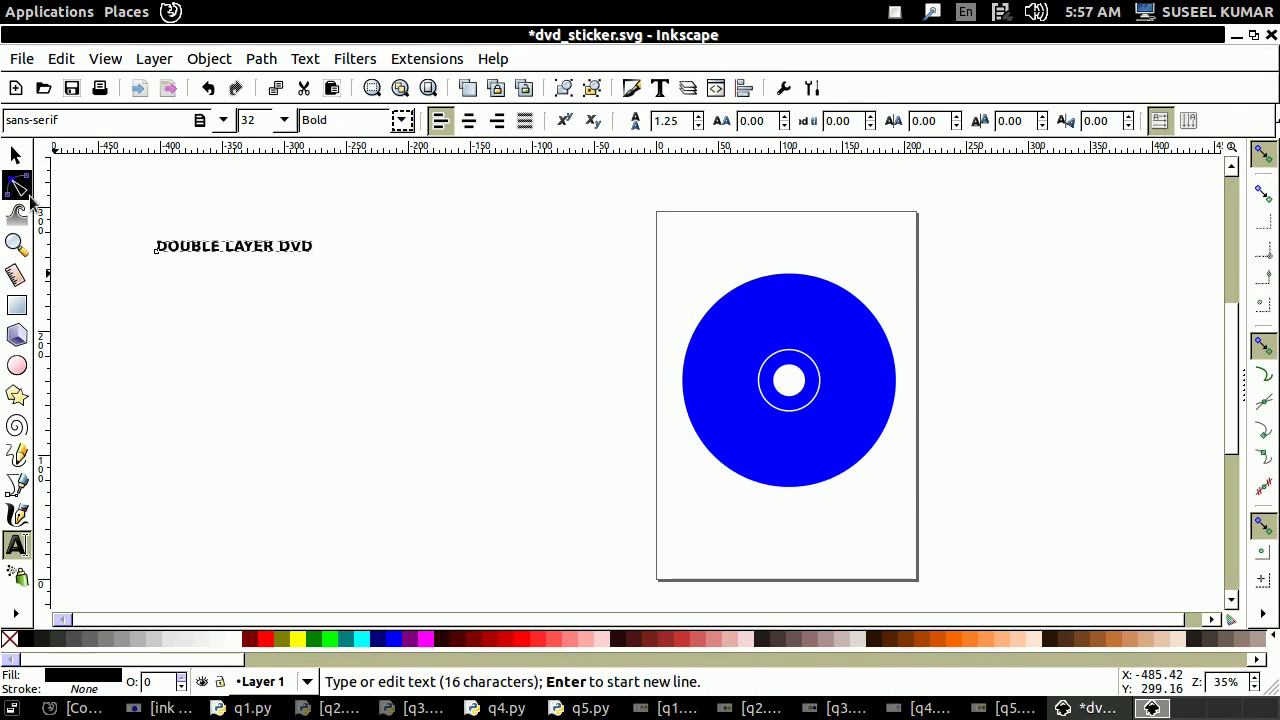
{"action": "left_click", "coordinate": [16, 155]}
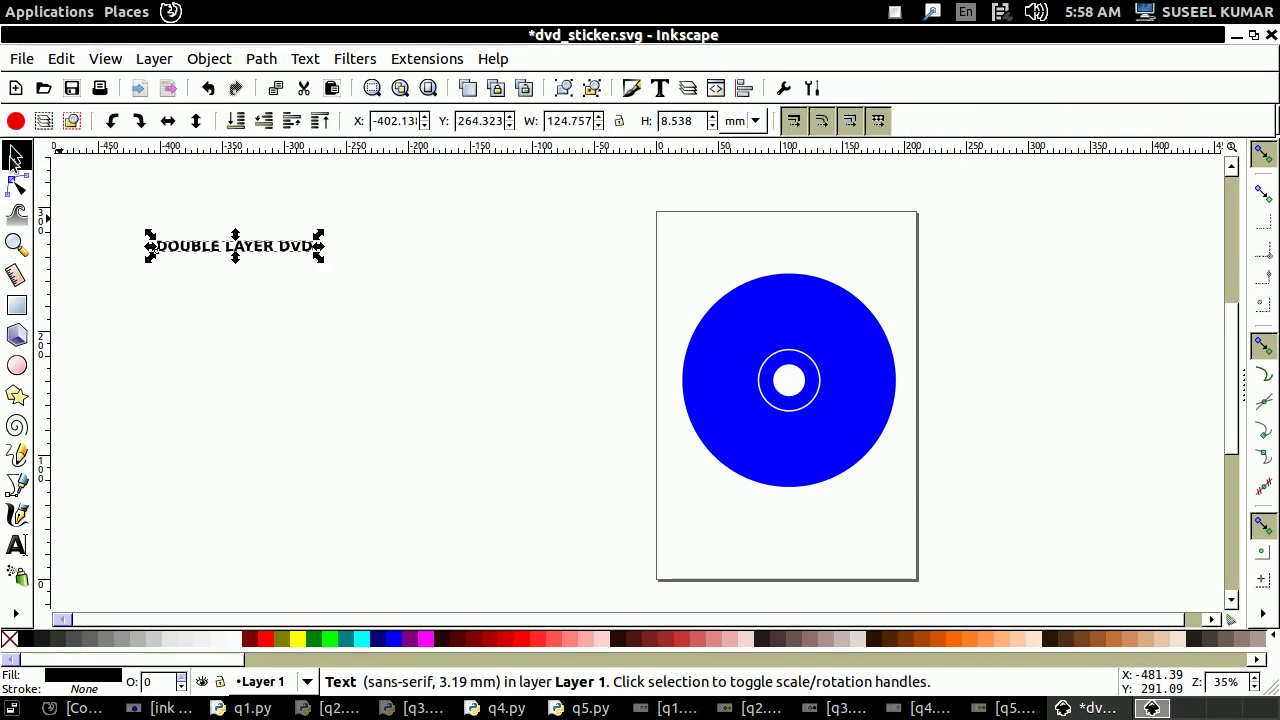
{"action": "left_click_drag", "start_coordinate": [320, 260], "coordinate": [365, 270]}
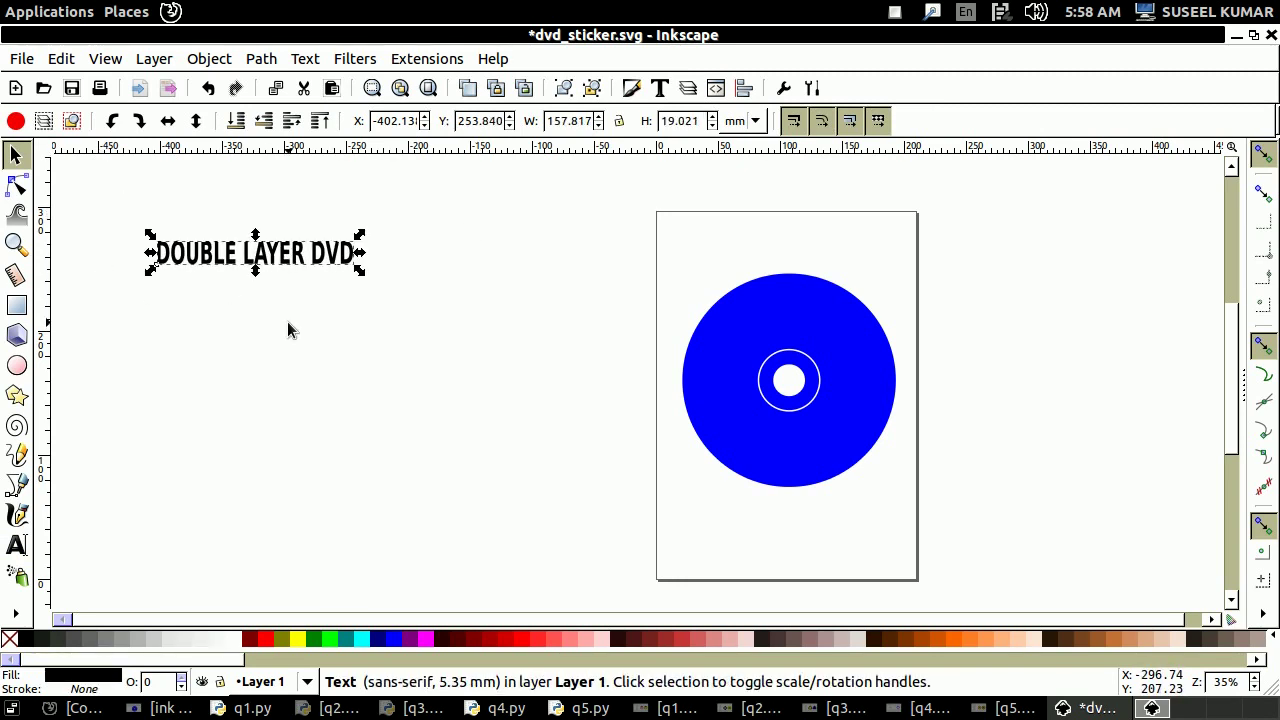
- Draw a half-circle (arc start 180) below the text and select both together
{"action": "left_click", "coordinate": [16, 367]}
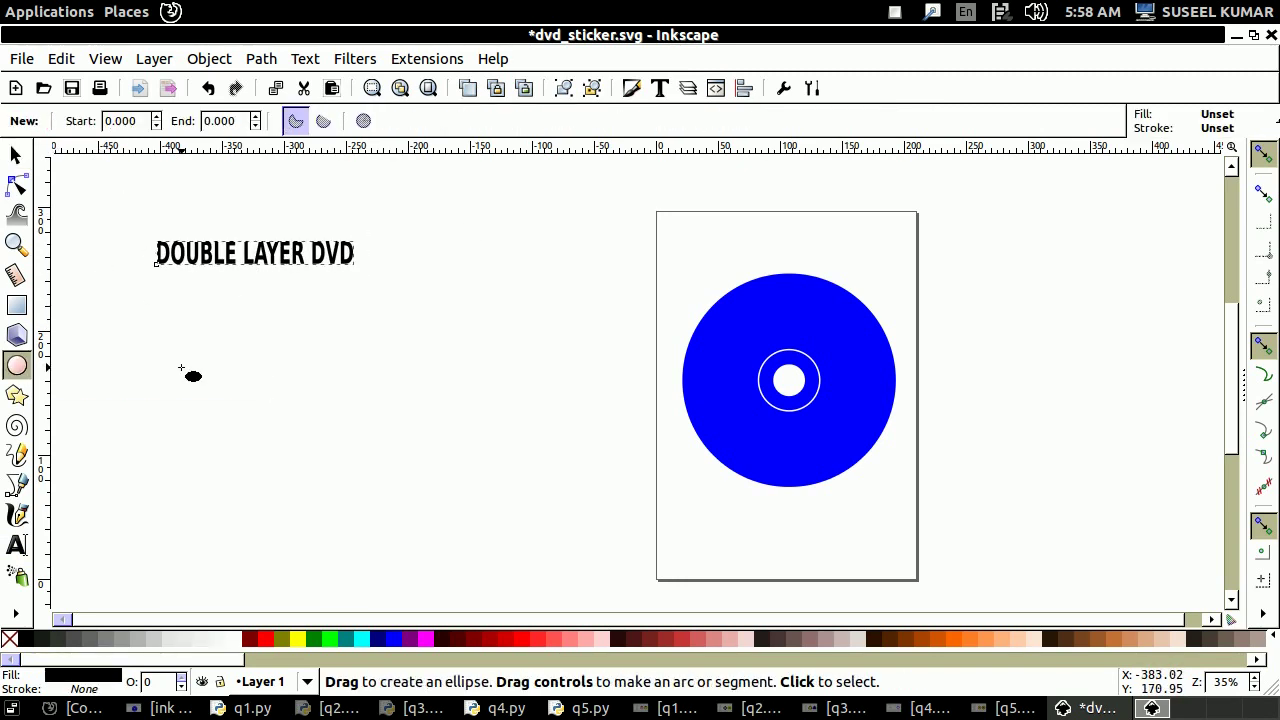
{"action": "left_click", "coordinate": [164, 304]}
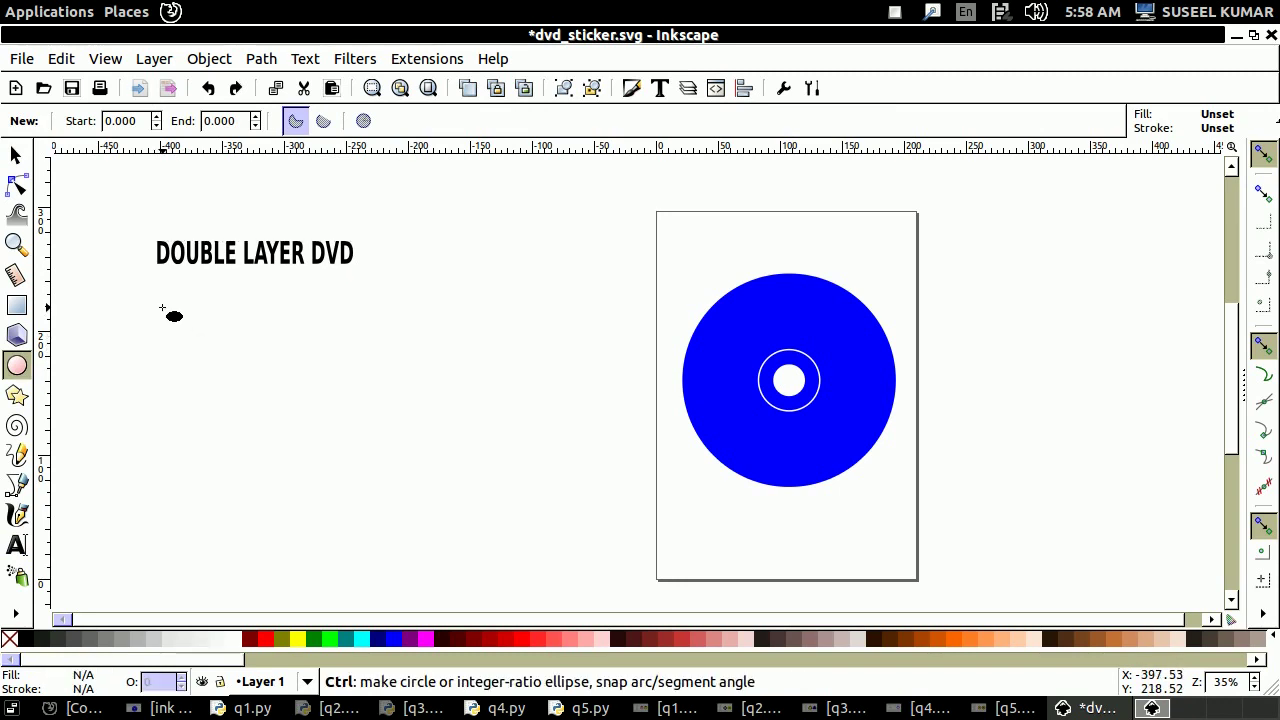
{"action": "left_click_drag", "start_coordinate": [162, 308], "coordinate": [346, 461]}
{"action": "type", "text": "180.000"}
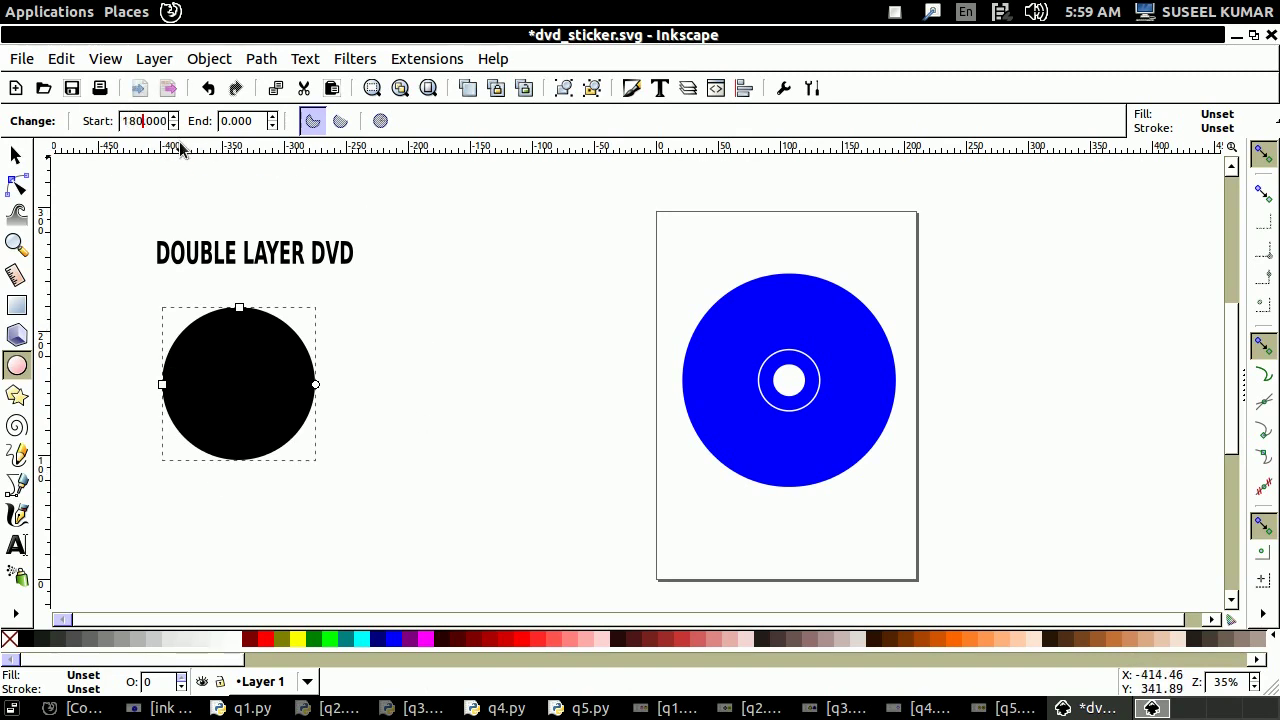
{"action": "key", "text": "Return"}
{"action": "left_click", "coordinate": [24, 156]}
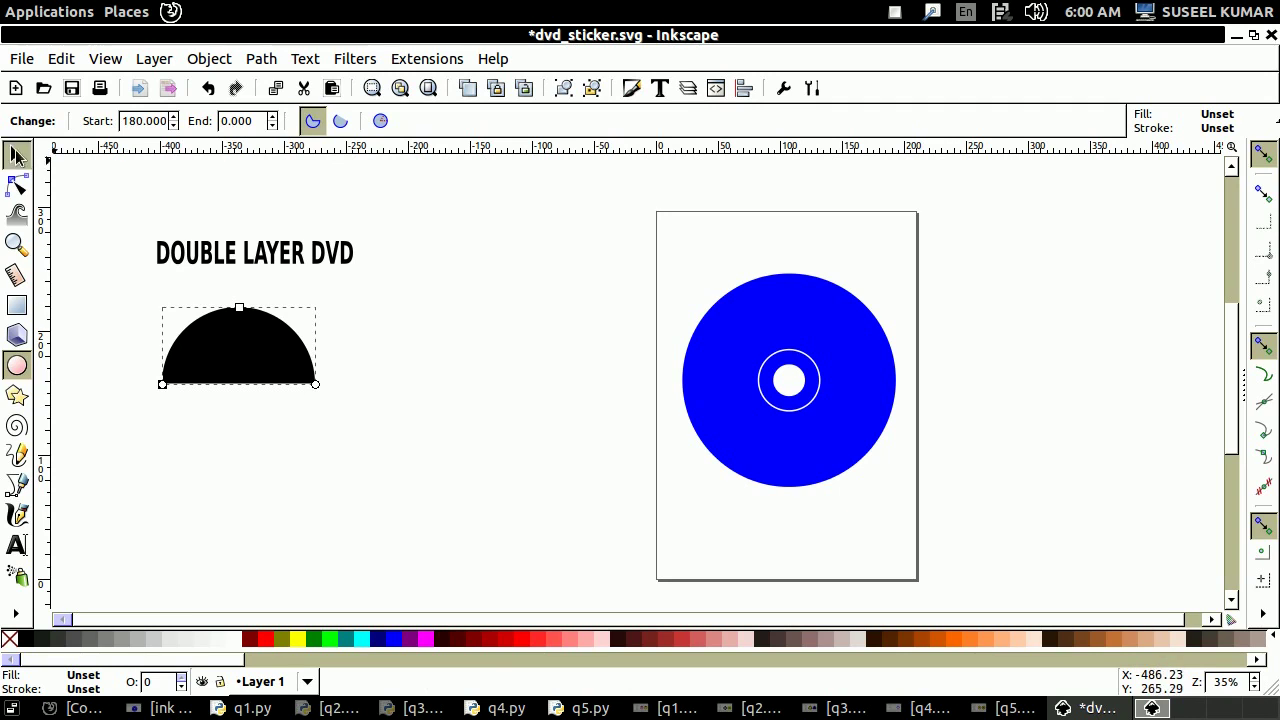
{"action": "left_click", "coordinate": [167, 219]}
{"action": "left_click_drag", "start_coordinate": [115, 195], "coordinate": [420, 446]}
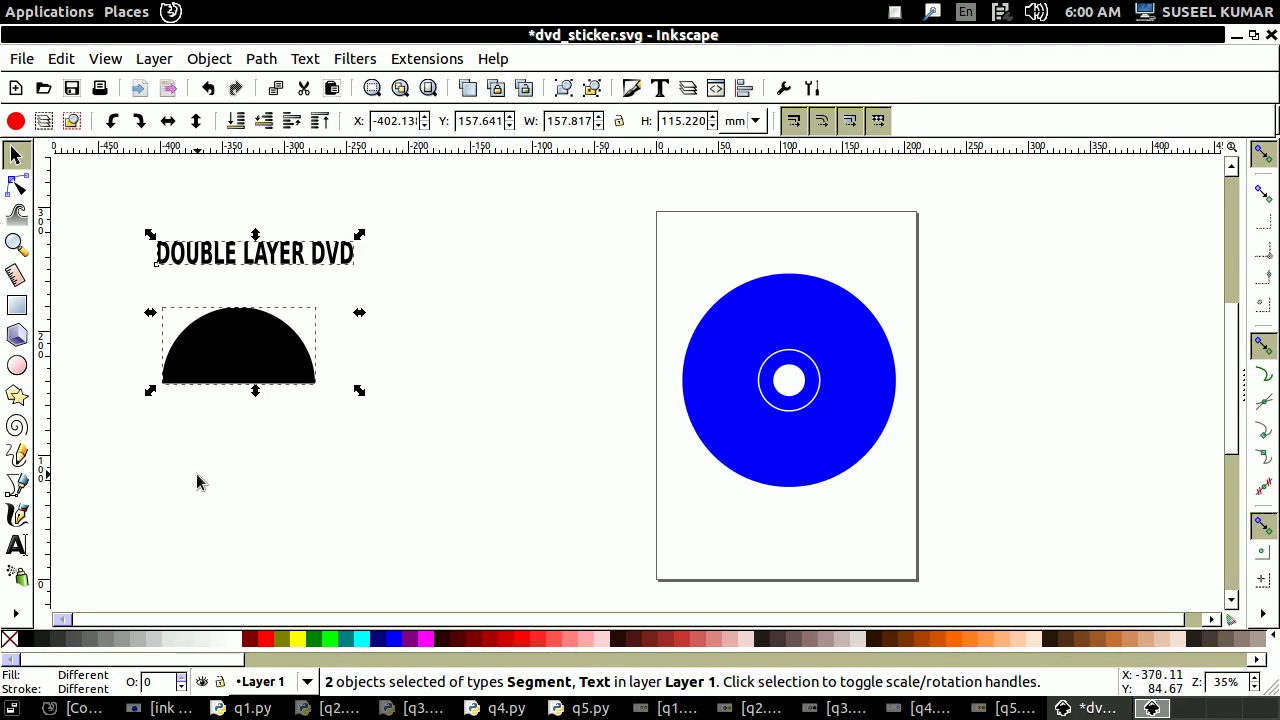
- Put DOUBLE LAYER DVD on the half-circle's path and enlarge the half-circle to about 133.9 × 66.9 mm
{"action": "left_click", "coordinate": [303, 62]}
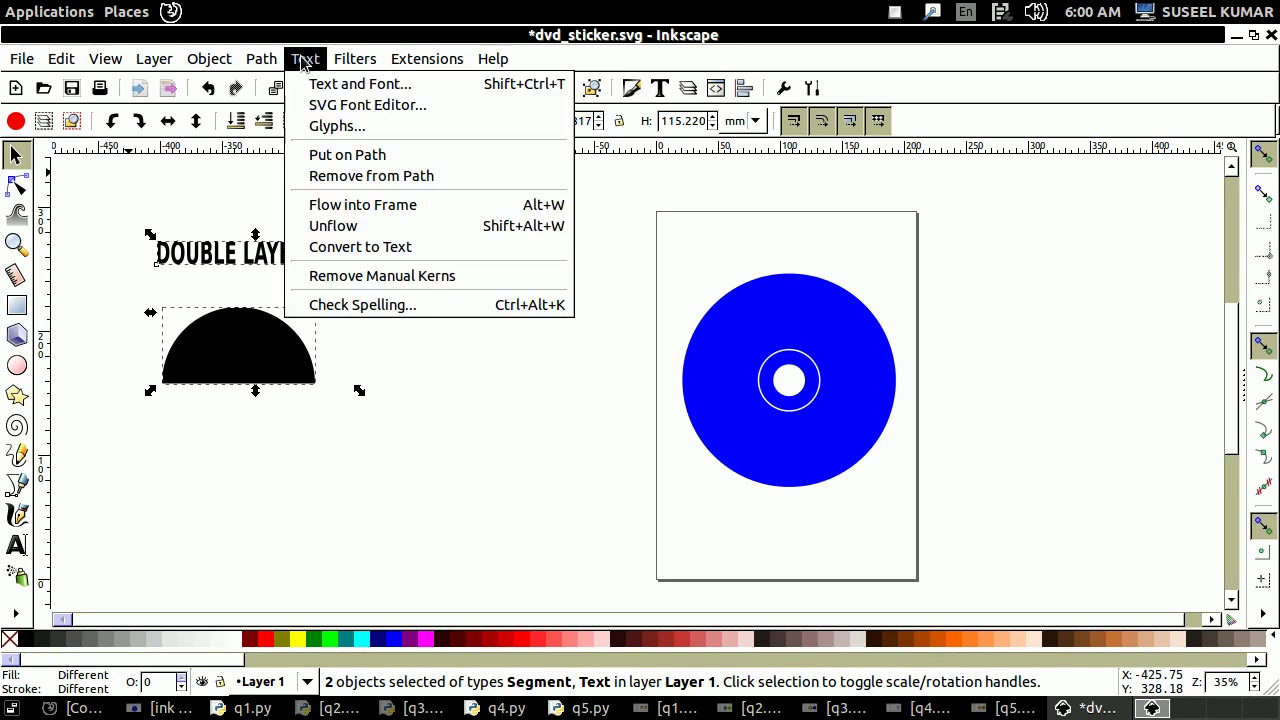
{"action": "left_click", "coordinate": [325, 155]}
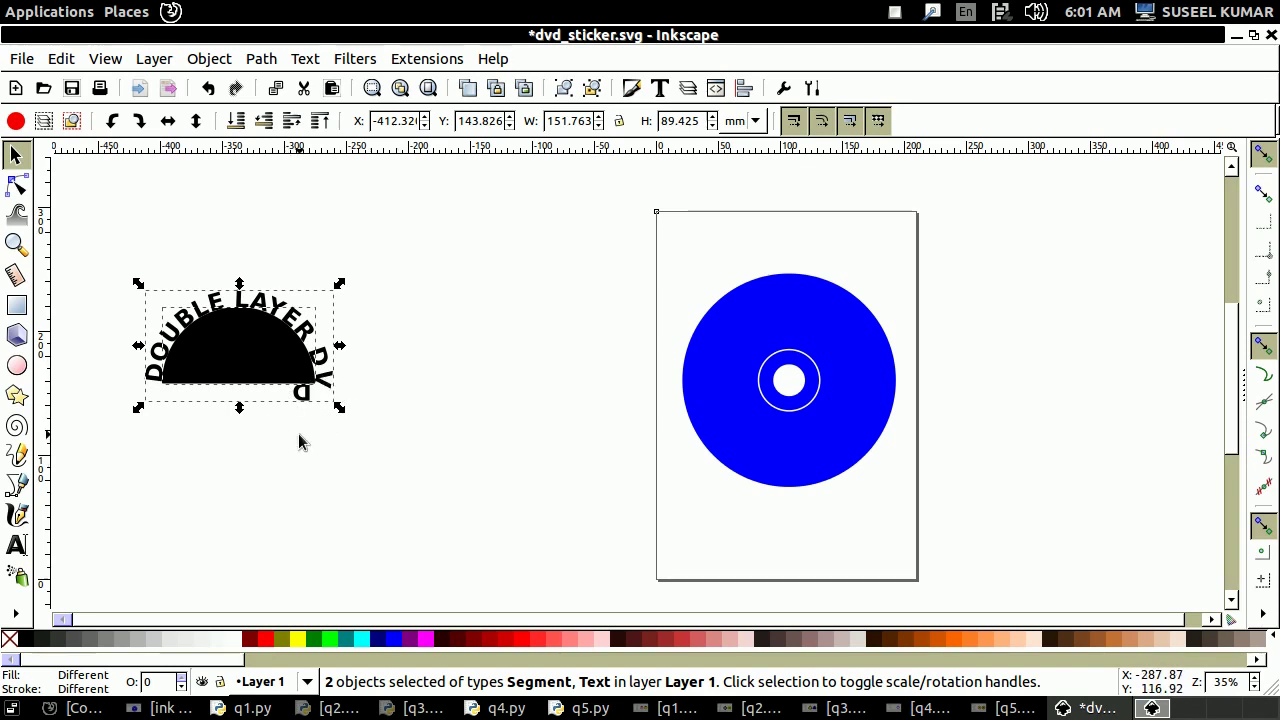
{"action": "left_click", "coordinate": [421, 348]}
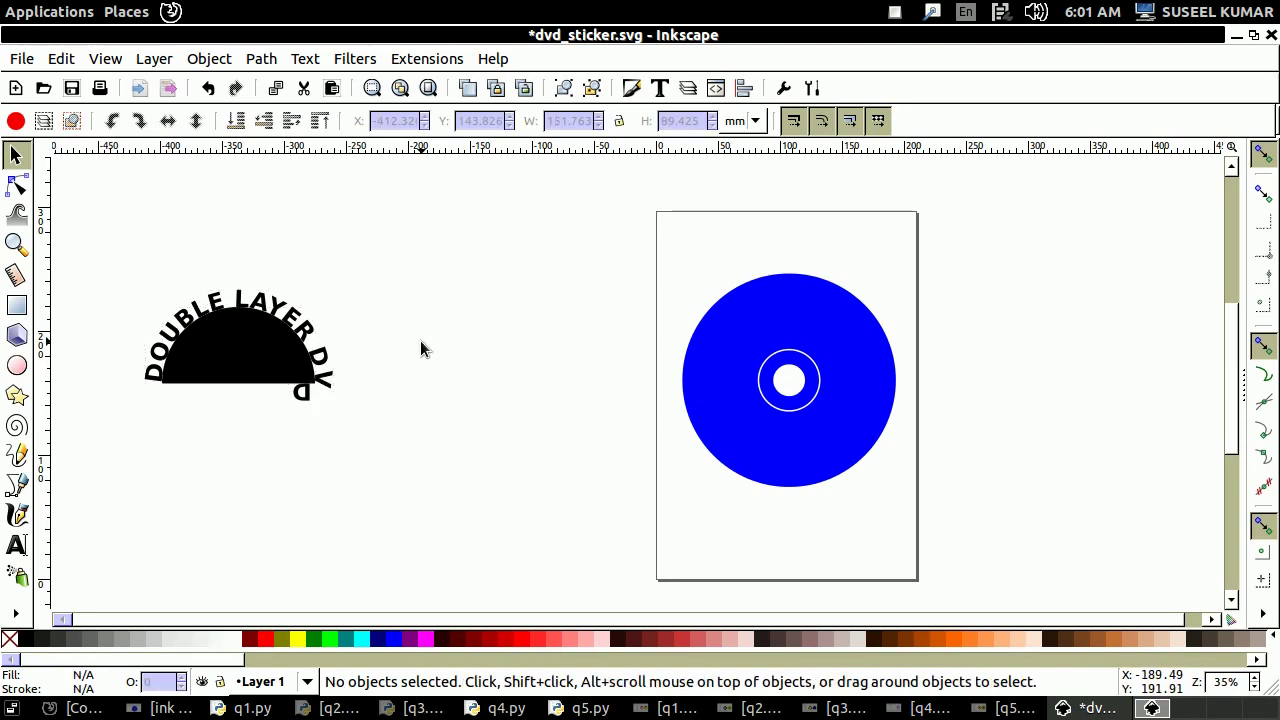
{"action": "left_click", "coordinate": [232, 356]}
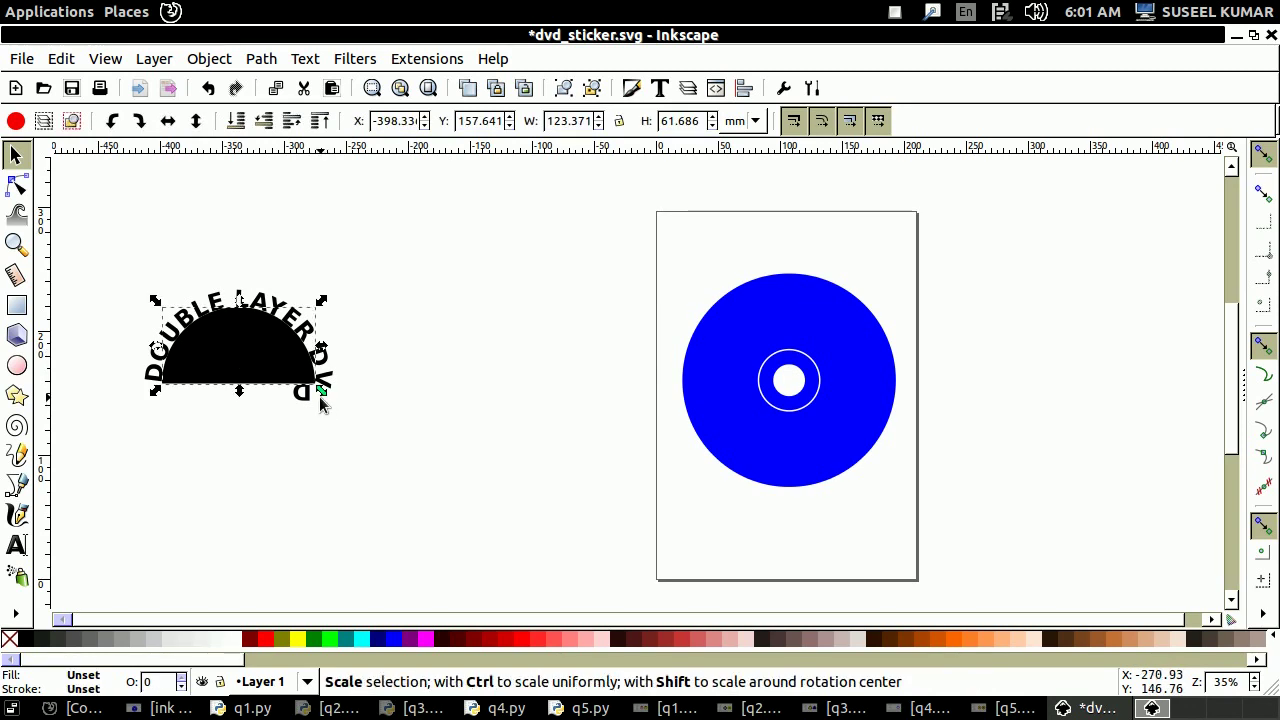
{"action": "left_click_drag", "start_coordinate": [322, 396], "coordinate": [336, 403]}
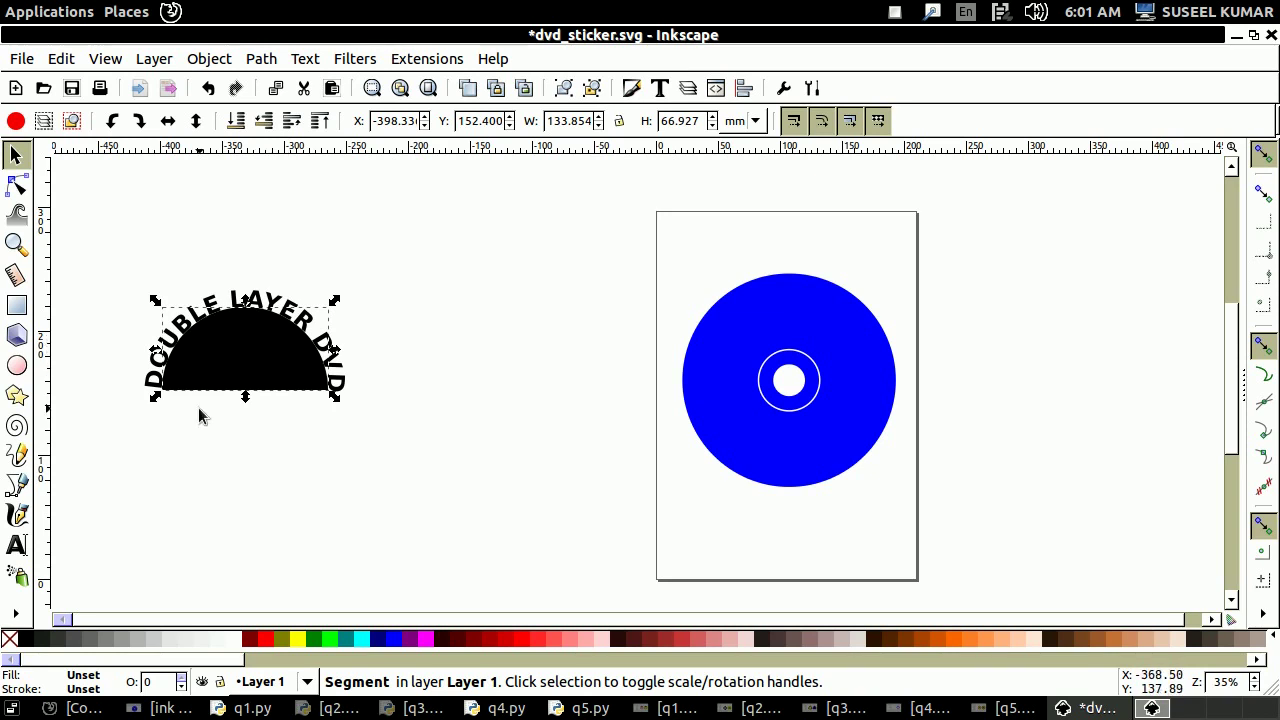
{"action": "left_click", "coordinate": [290, 481]}
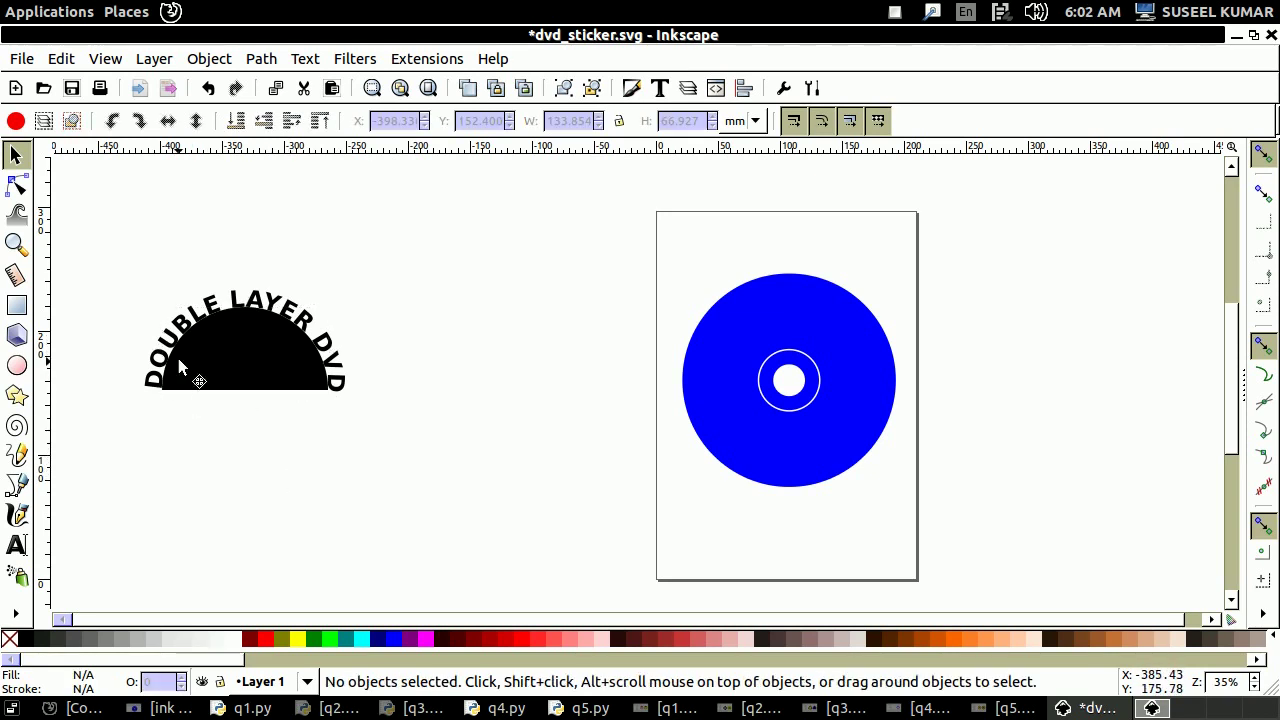
- Set the half-circle's fill to none so only the curved text shows
{"action": "left_click", "coordinate": [246, 352]}
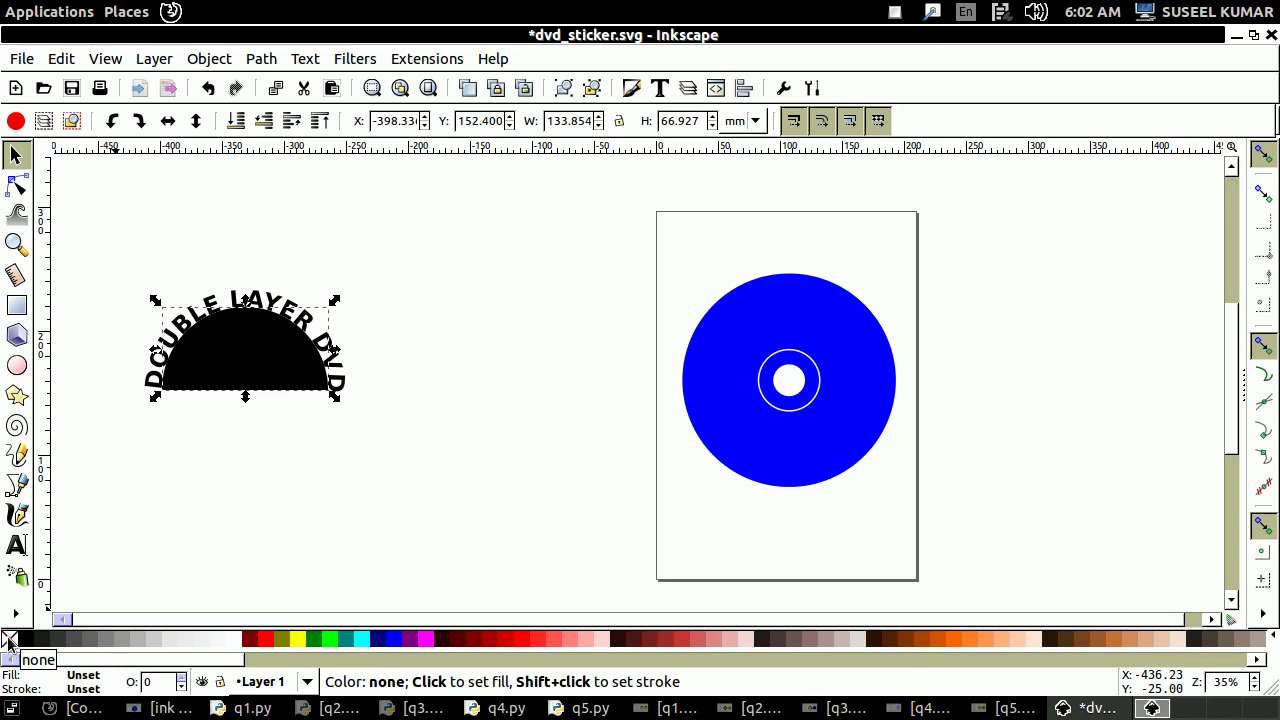
{"action": "left_click", "coordinate": [8, 640]}
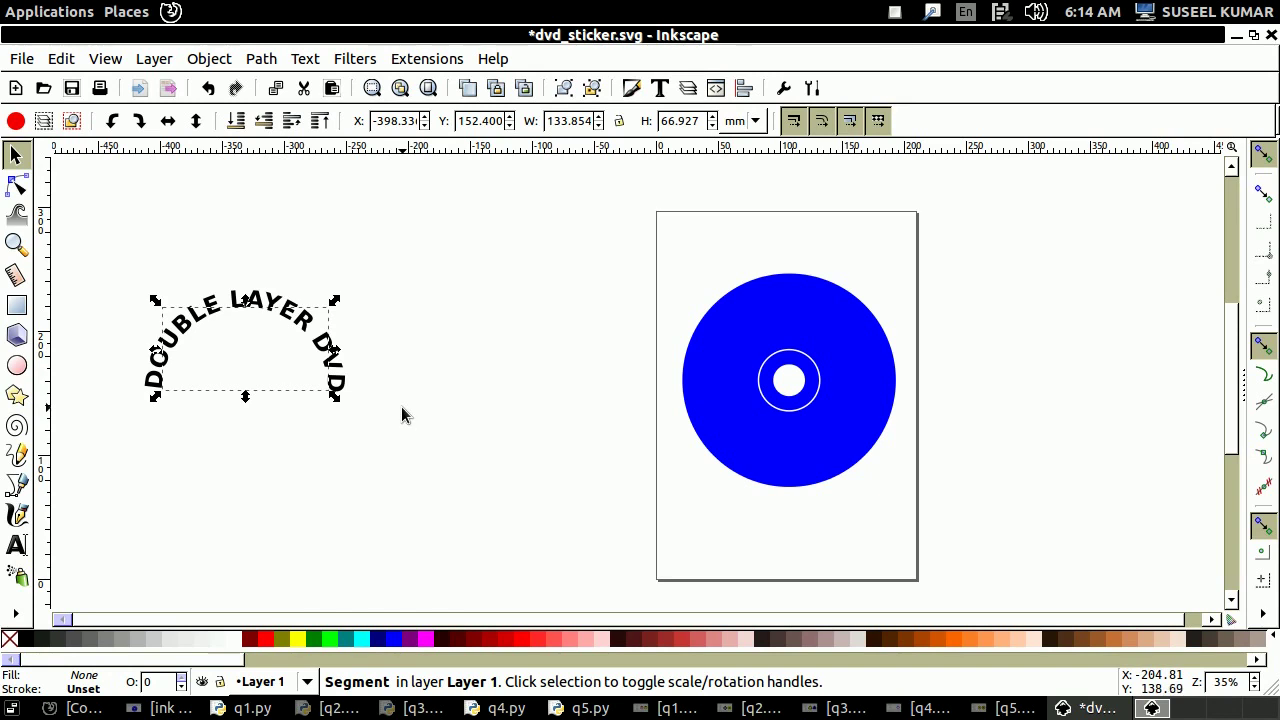
- Make the curved DOUBLE LAYER DVD text white, move it over the disc's top, and shrink it slightly
{"action": "left_click", "coordinate": [421, 354]}
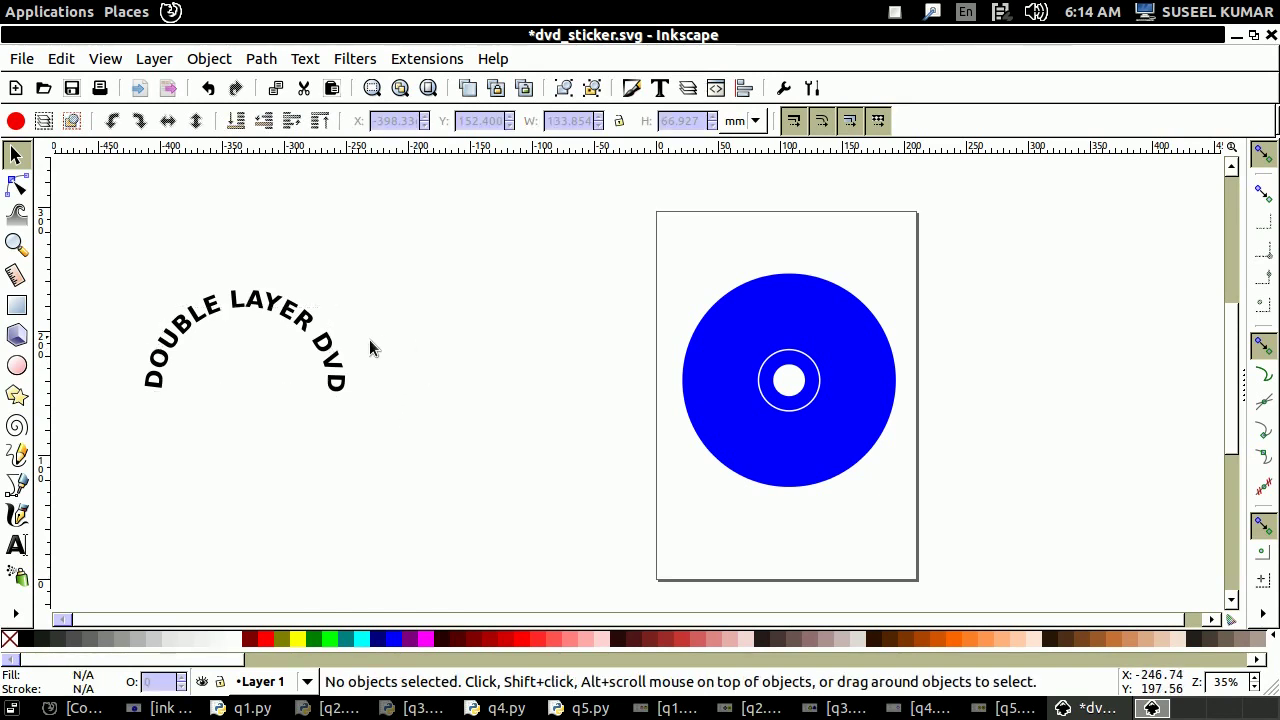
{"action": "left_click", "coordinate": [233, 297]}
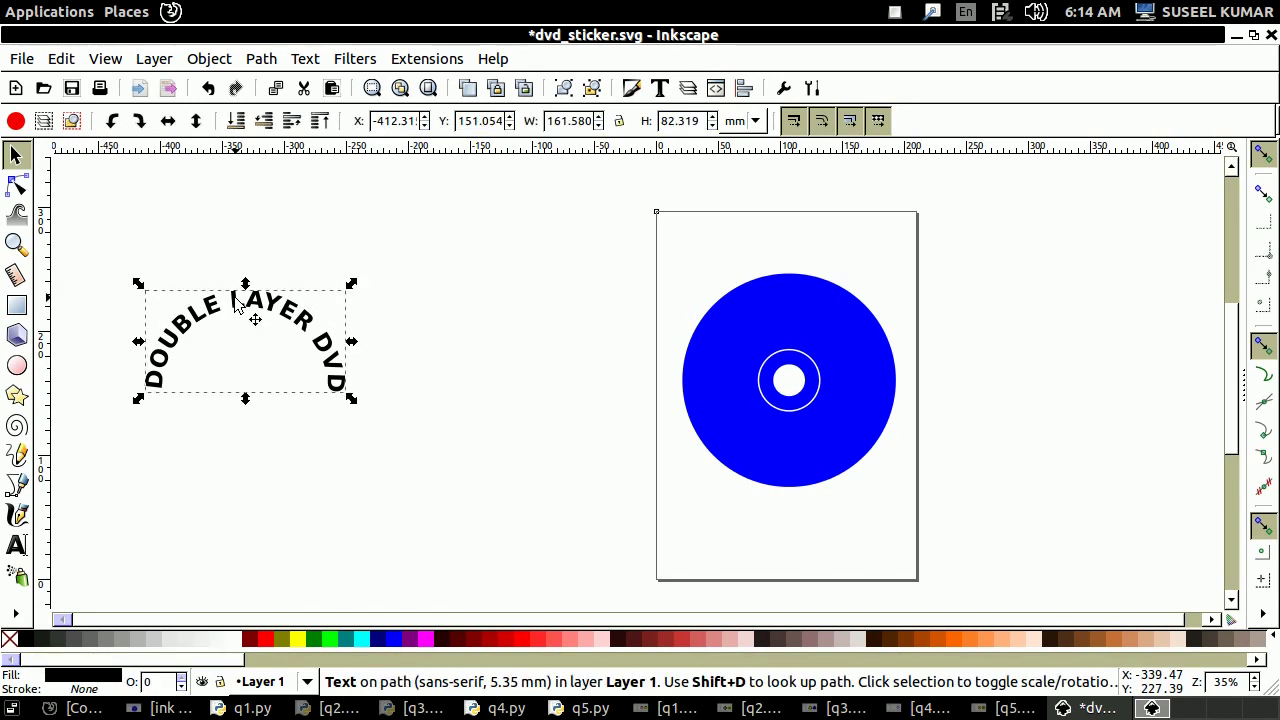
{"action": "left_click", "coordinate": [232, 642]}
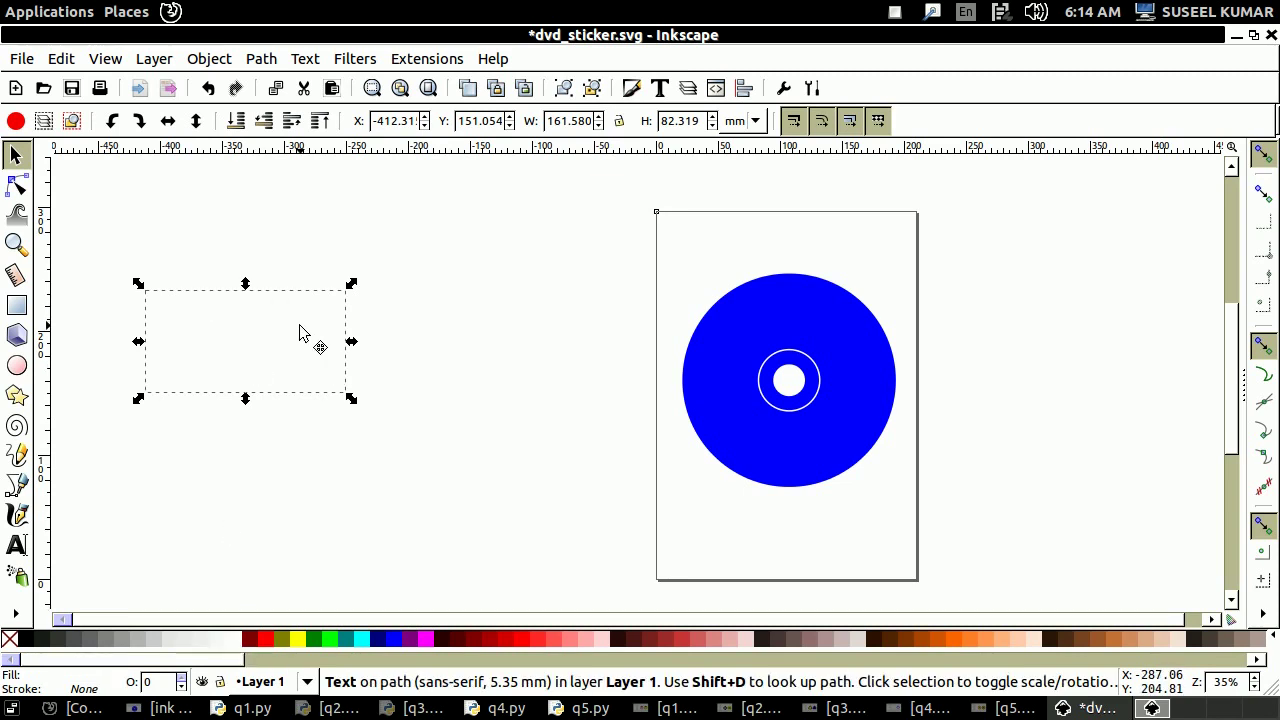
{"action": "left_click_drag", "start_coordinate": [300, 333], "coordinate": [848, 341]}
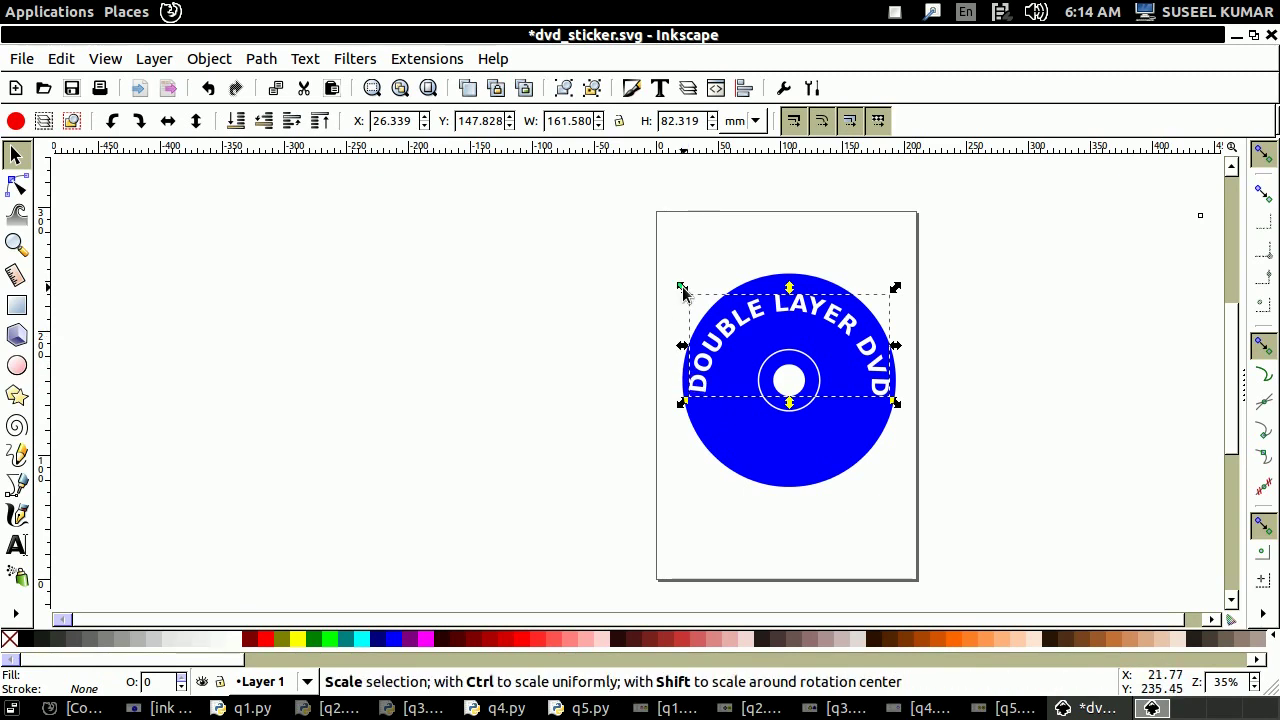
{"action": "left_click_drag", "start_coordinate": [683, 290], "coordinate": [691, 294]}
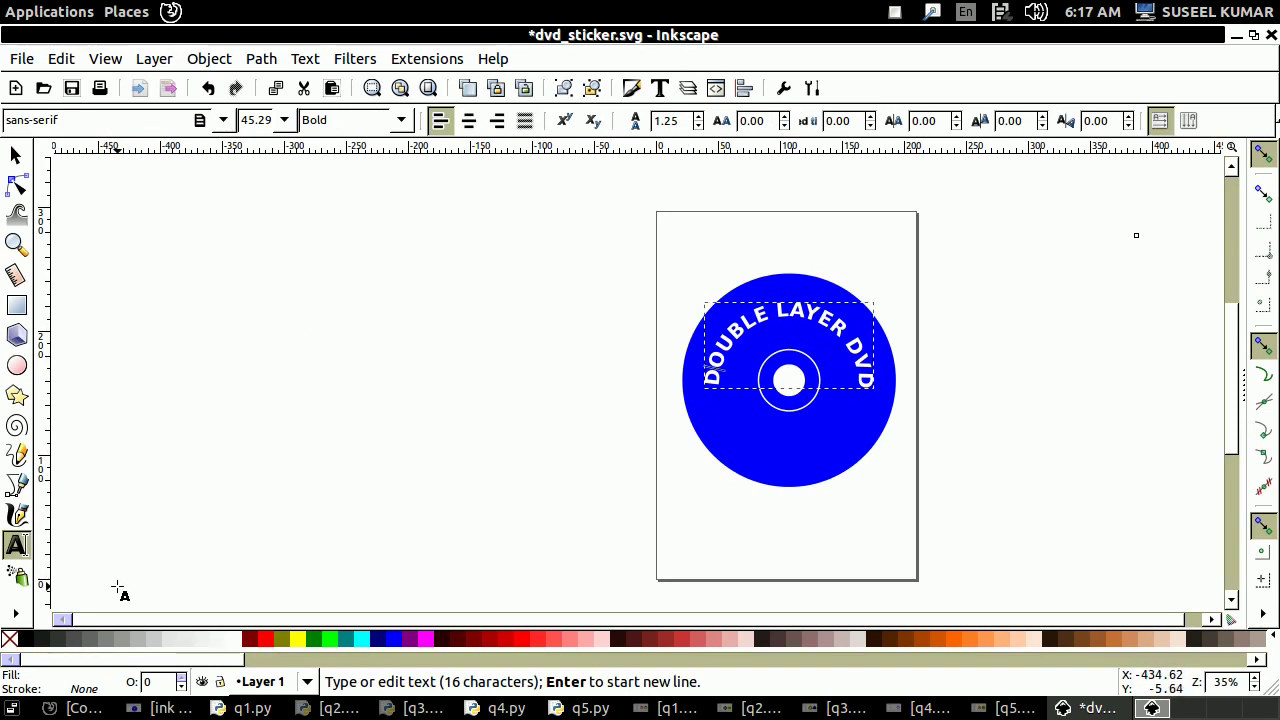
- Create a new bold '8.5GB' text object on the canvas
{"action": "left_click", "coordinate": [20, 546]}
{"action": "left_click", "coordinate": [163, 265]}
{"action": "type", "text": "4."}
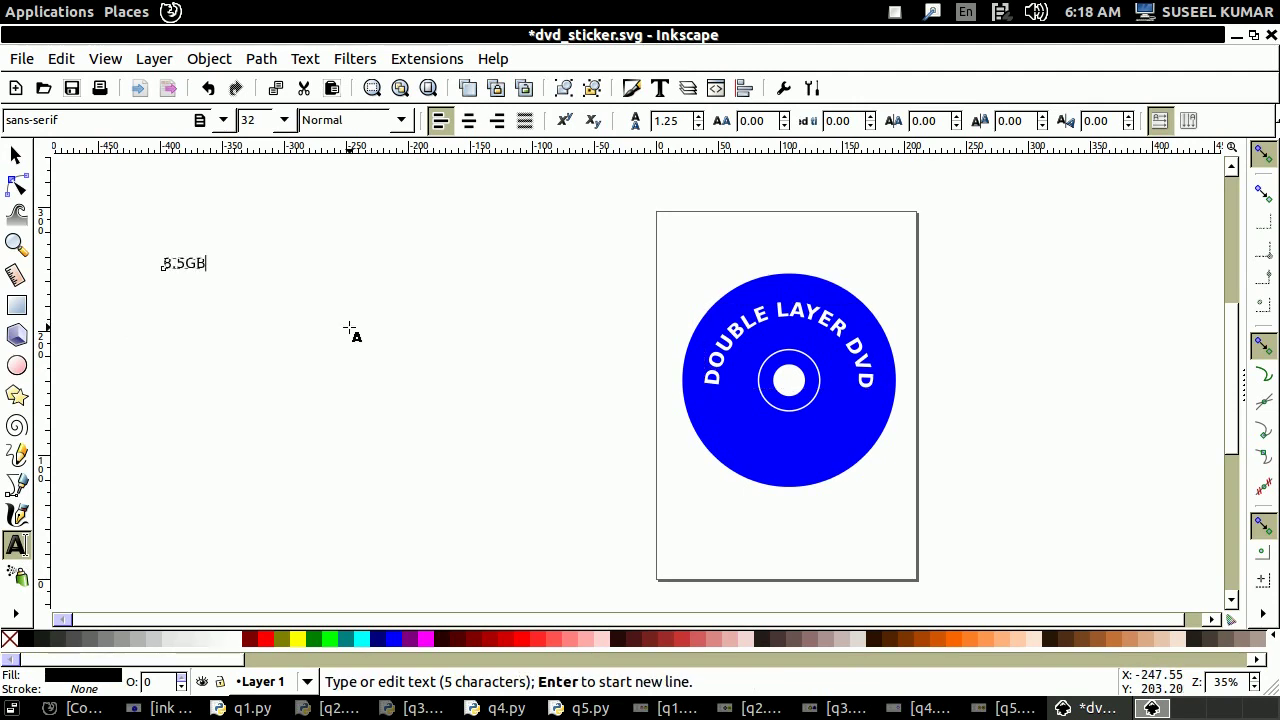
{"action": "left_click", "coordinate": [401, 120]}
{"action": "left_click", "coordinate": [362, 197]}
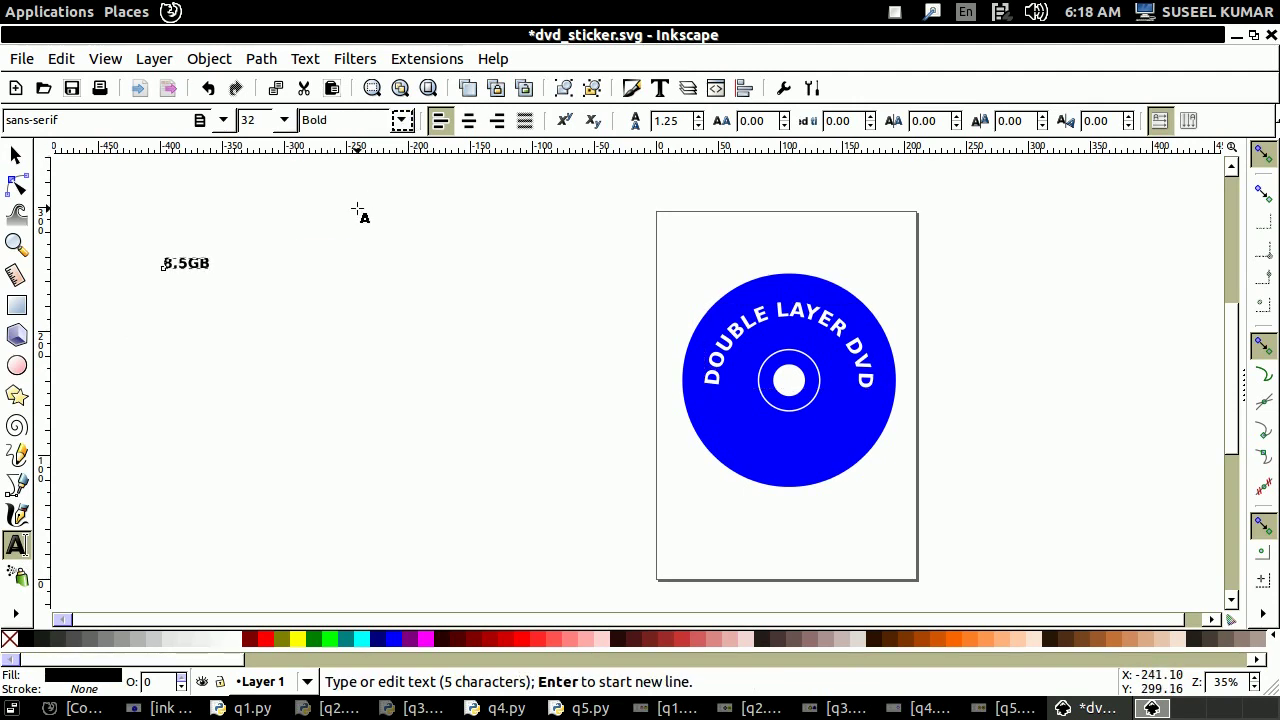
- Enlarge the 8.5GB text, make it white, and place it below the disc's centre hole
{"action": "left_click", "coordinate": [15, 155]}
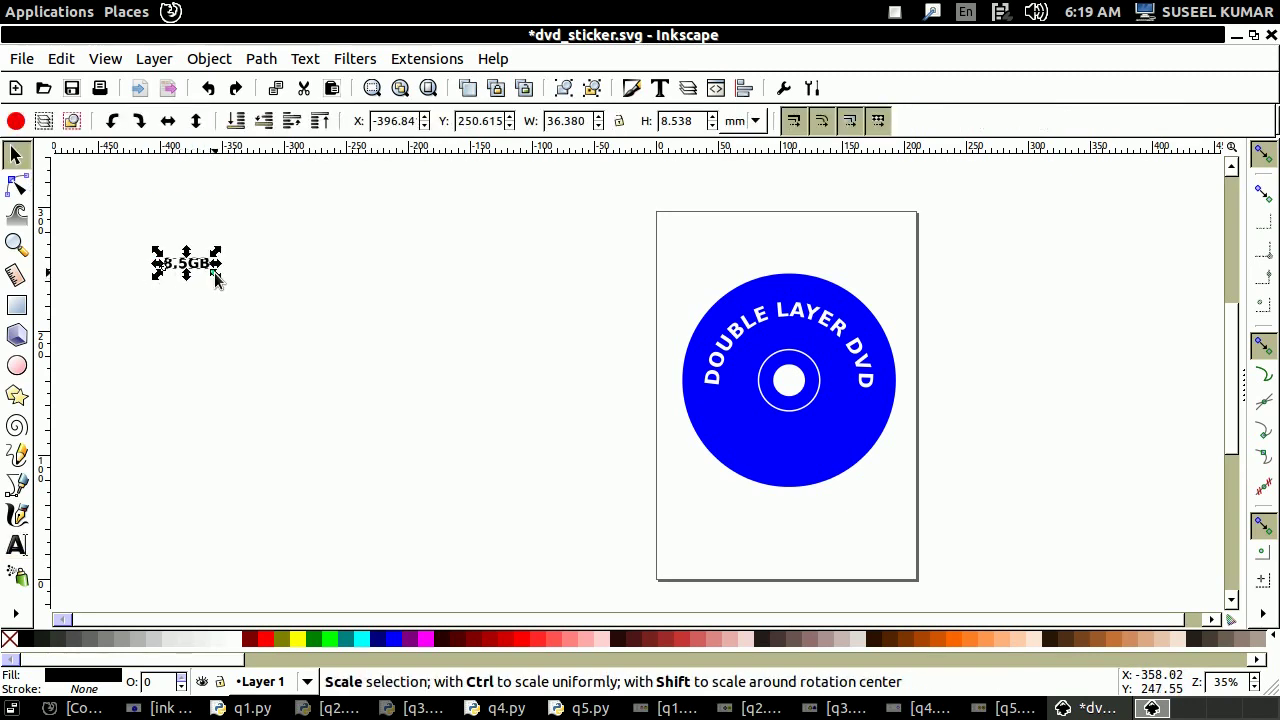
{"action": "left_click_drag", "start_coordinate": [215, 275], "coordinate": [247, 285]}
{"action": "left_click", "coordinate": [236, 640]}
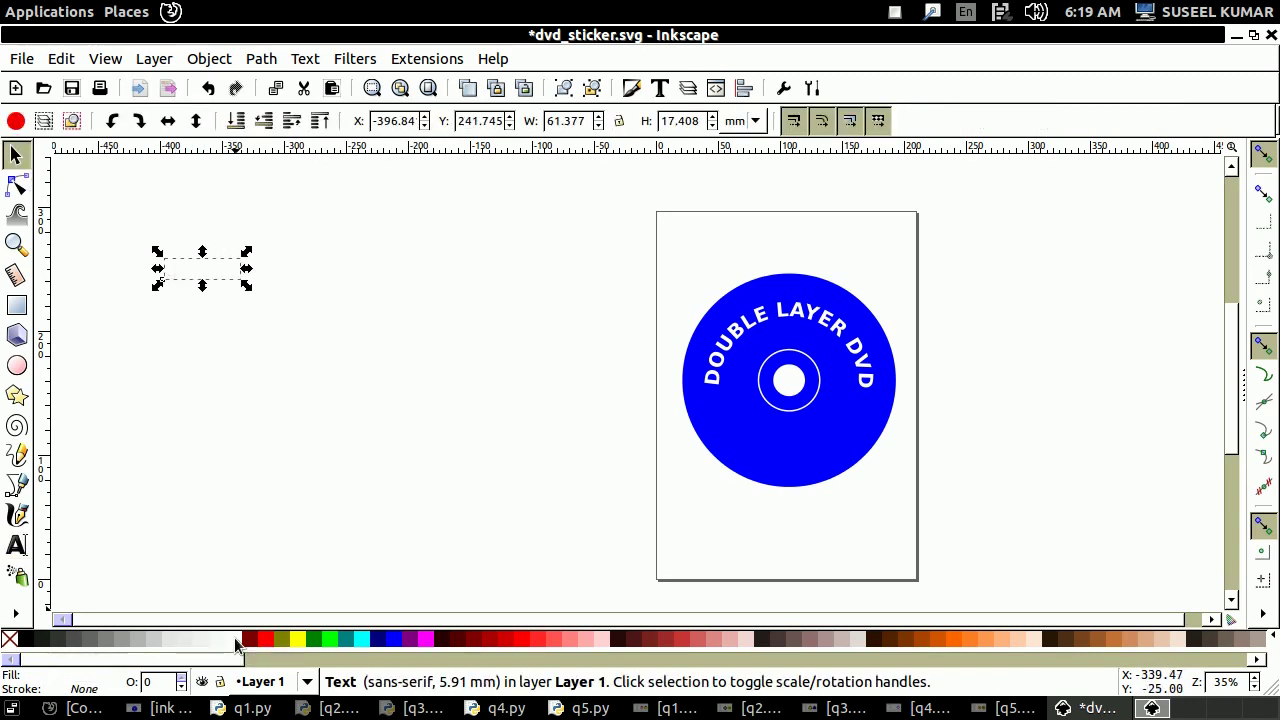
{"action": "mouse_move", "coordinate": [220, 281]}
{"action": "left_mouse_down"}
{"action": "mouse_move", "coordinate": [437, 400]}
{"action": "mouse_move", "coordinate": [801, 446]}
{"action": "left_mouse_up"}
{"action": "left_click", "coordinate": [623, 463]}
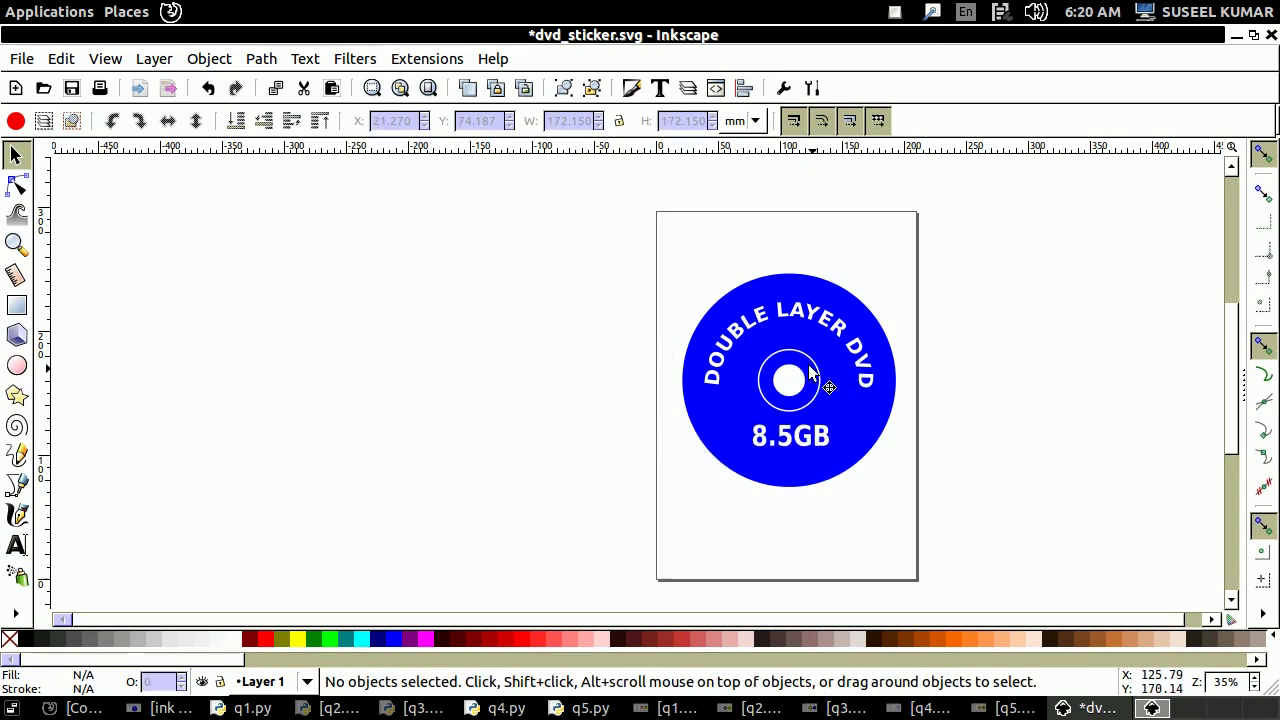
- Set up PNG export of the selected disc at 651 × 651 pixels, 96 dpi
{"action": "left_click", "coordinate": [798, 330]}
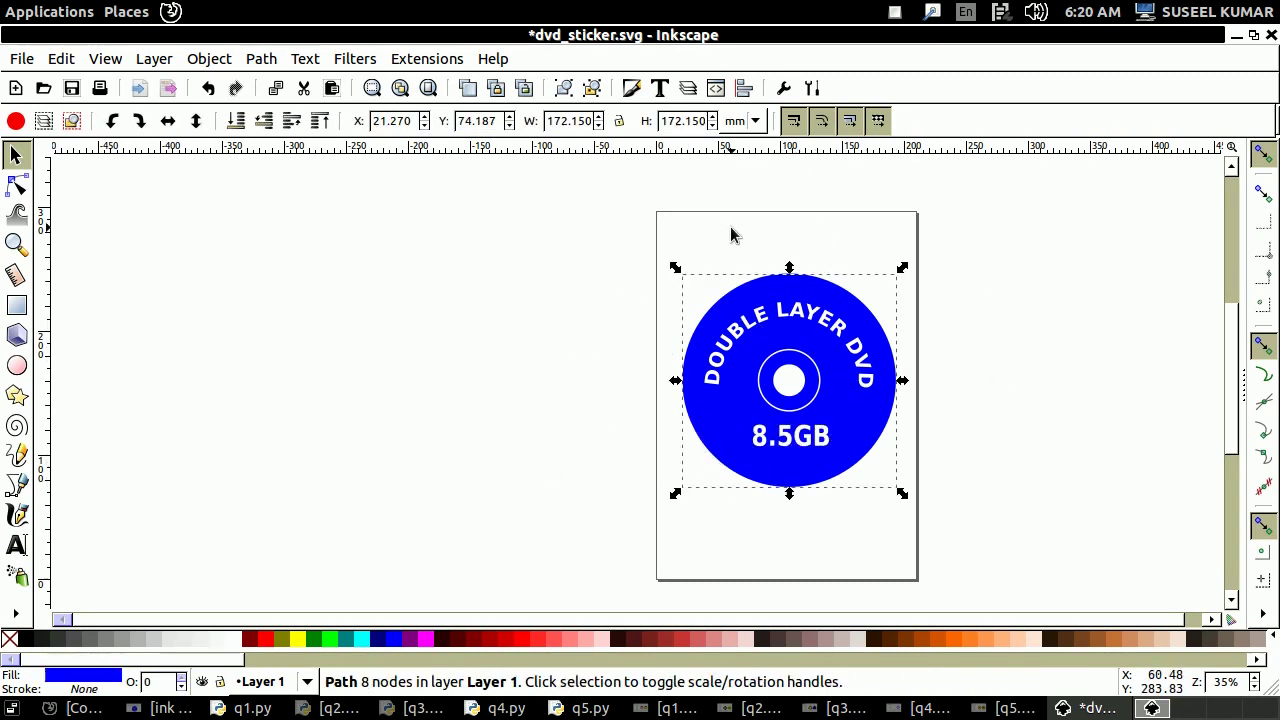
{"action": "left_click", "coordinate": [21, 59]}
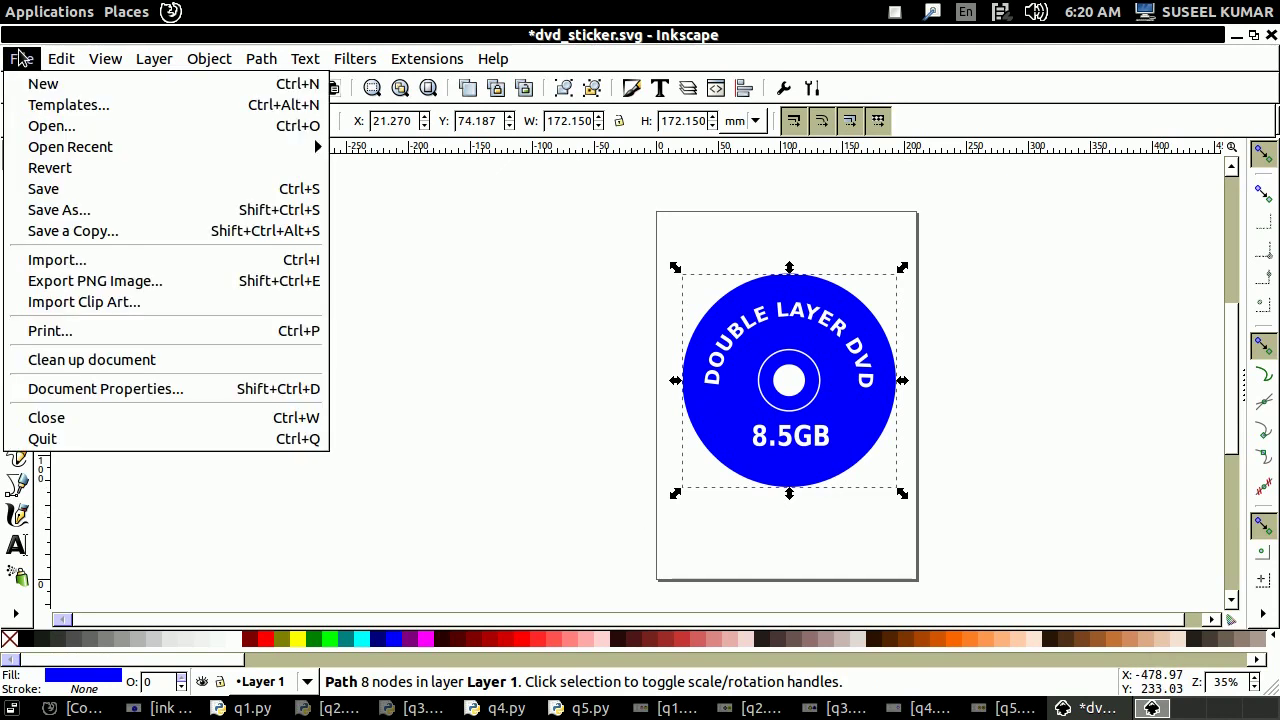
{"action": "left_click", "coordinate": [62, 282]}
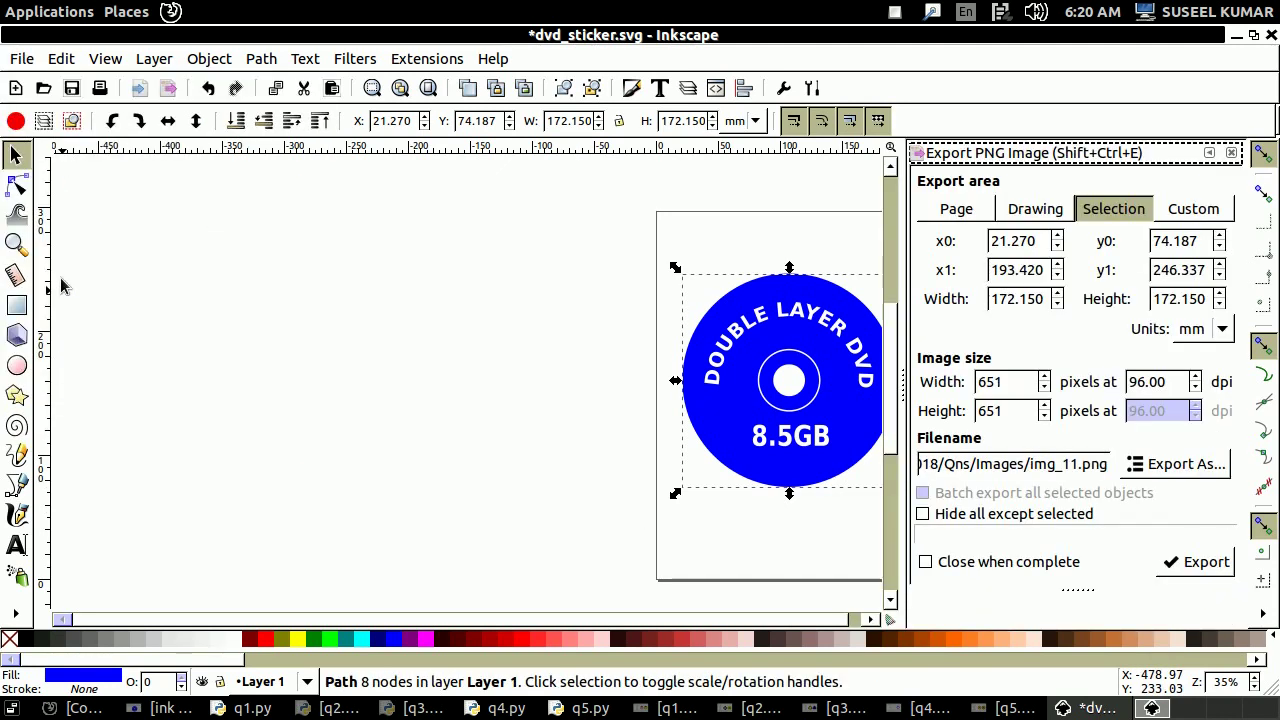
{"action": "left_click", "coordinate": [1193, 209]}
{"action": "left_click", "coordinate": [1143, 210]}
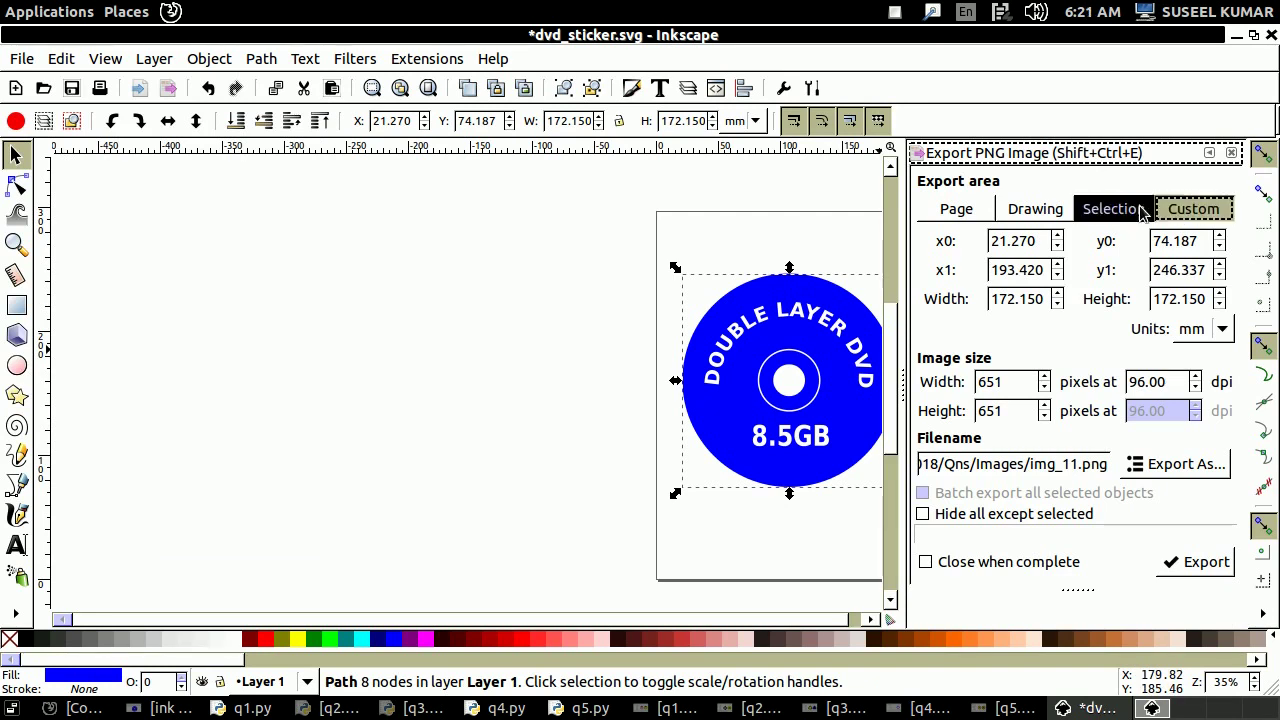
{"action": "left_click", "coordinate": [1035, 208]}
{"action": "left_click", "coordinate": [1114, 208]}
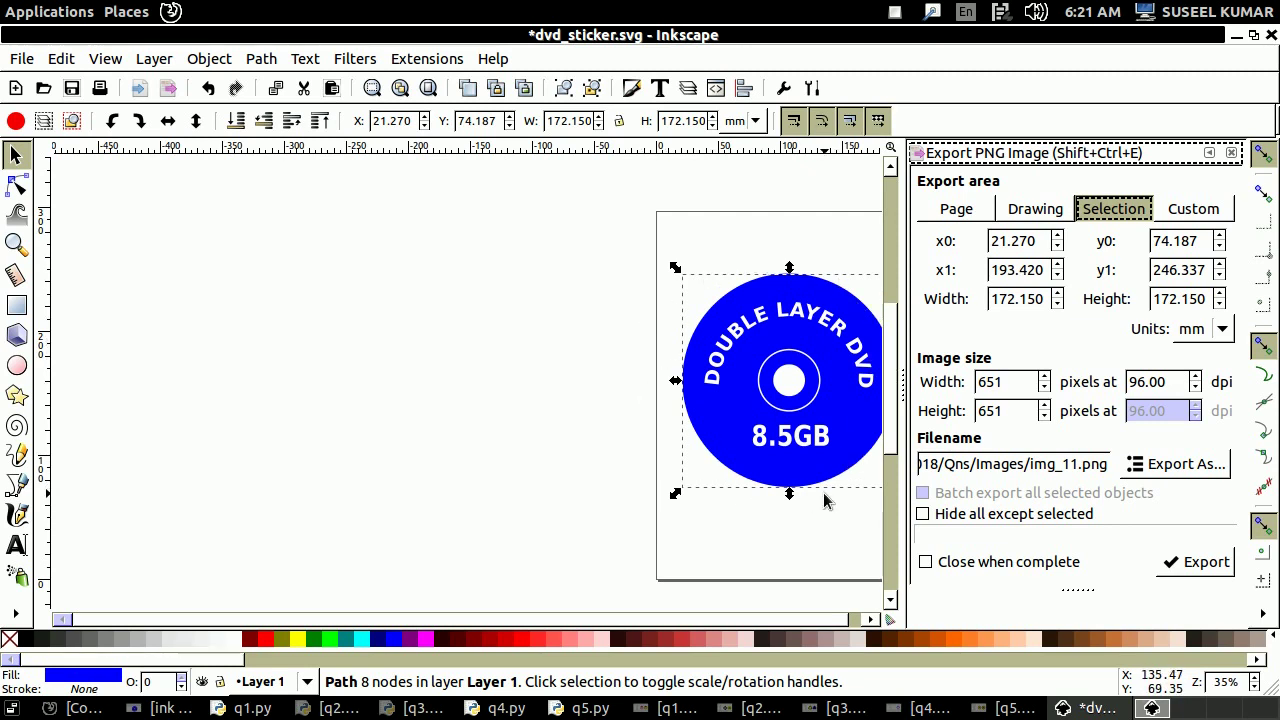
{"action": "left_click", "coordinate": [1177, 464]}
- Export the disc as 222222_1.png into the school > Exam10 folder
{"action": "left_click", "coordinate": [1177, 464]}
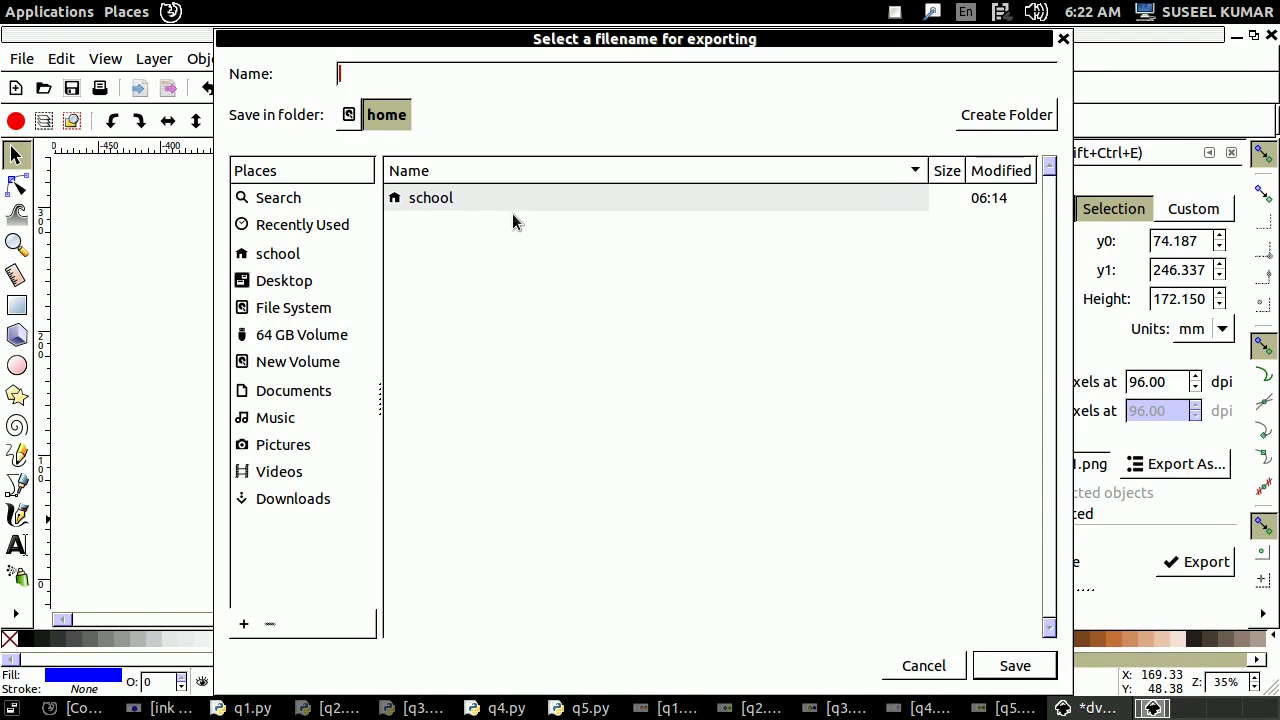
{"action": "left_click", "coordinate": [280, 256]}
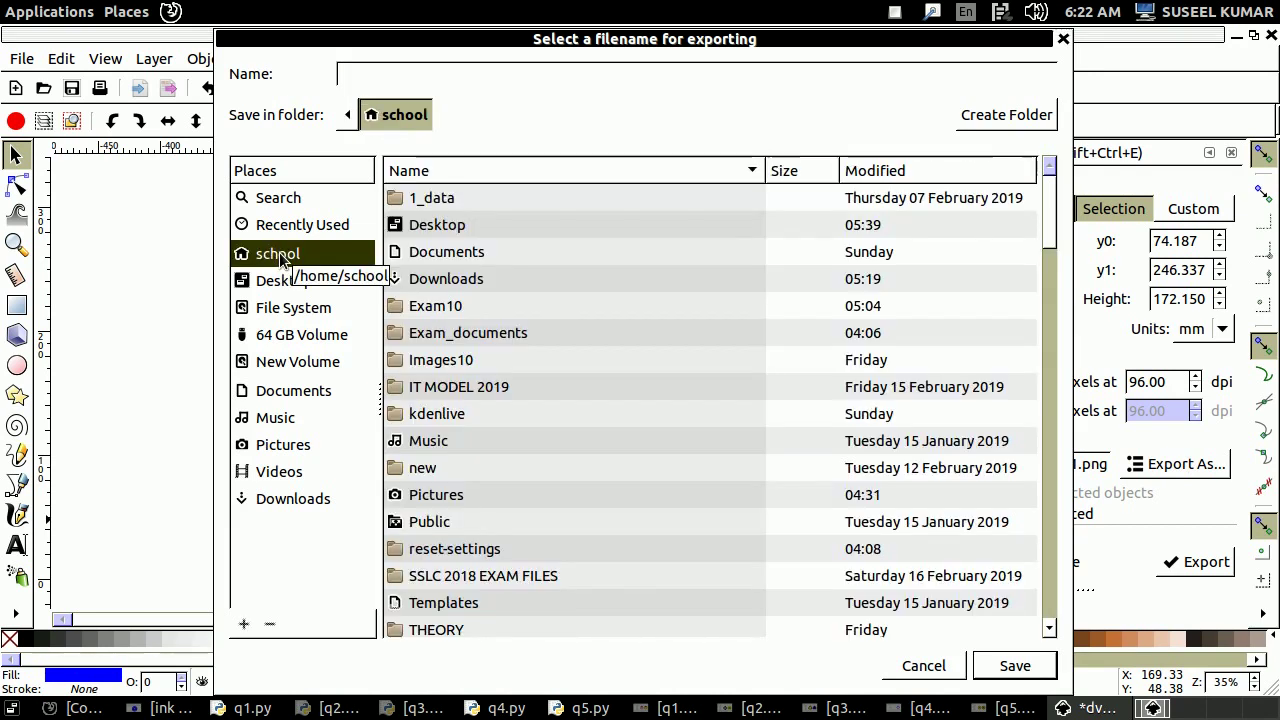
{"action": "double_click", "coordinate": [413, 305]}
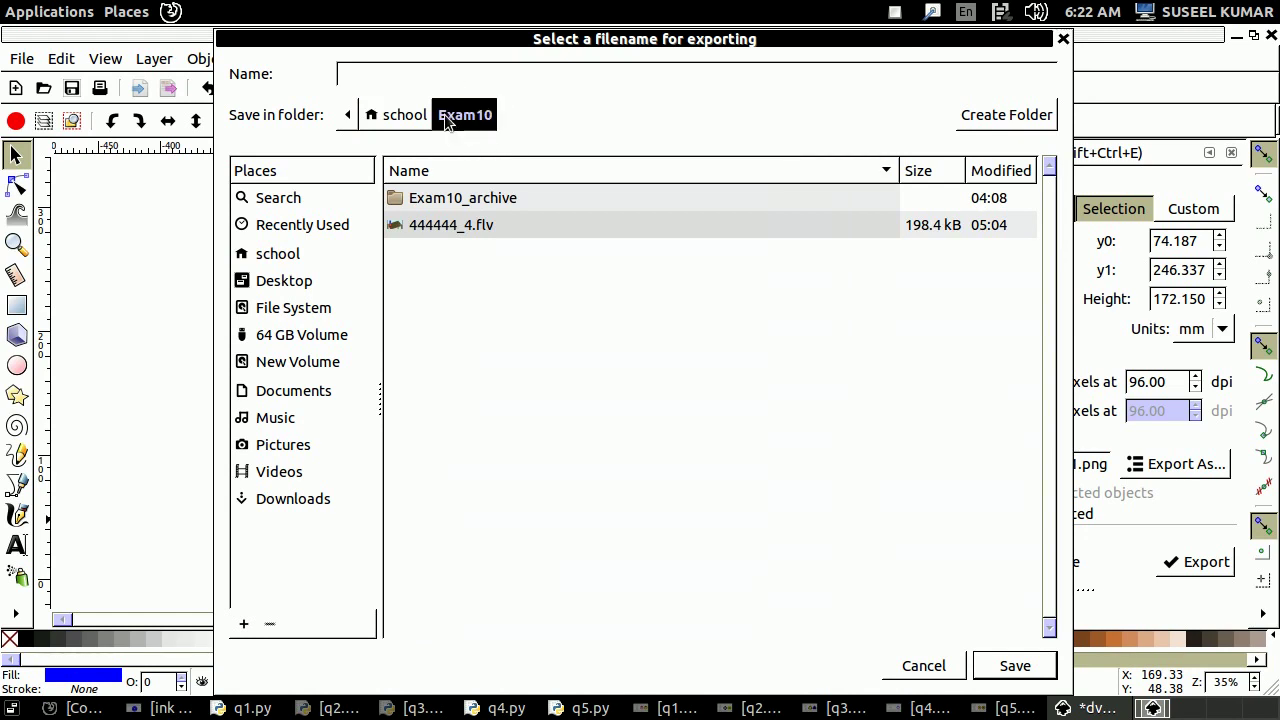
{"action": "left_click", "coordinate": [372, 73]}
{"action": "type", "text": "2"}
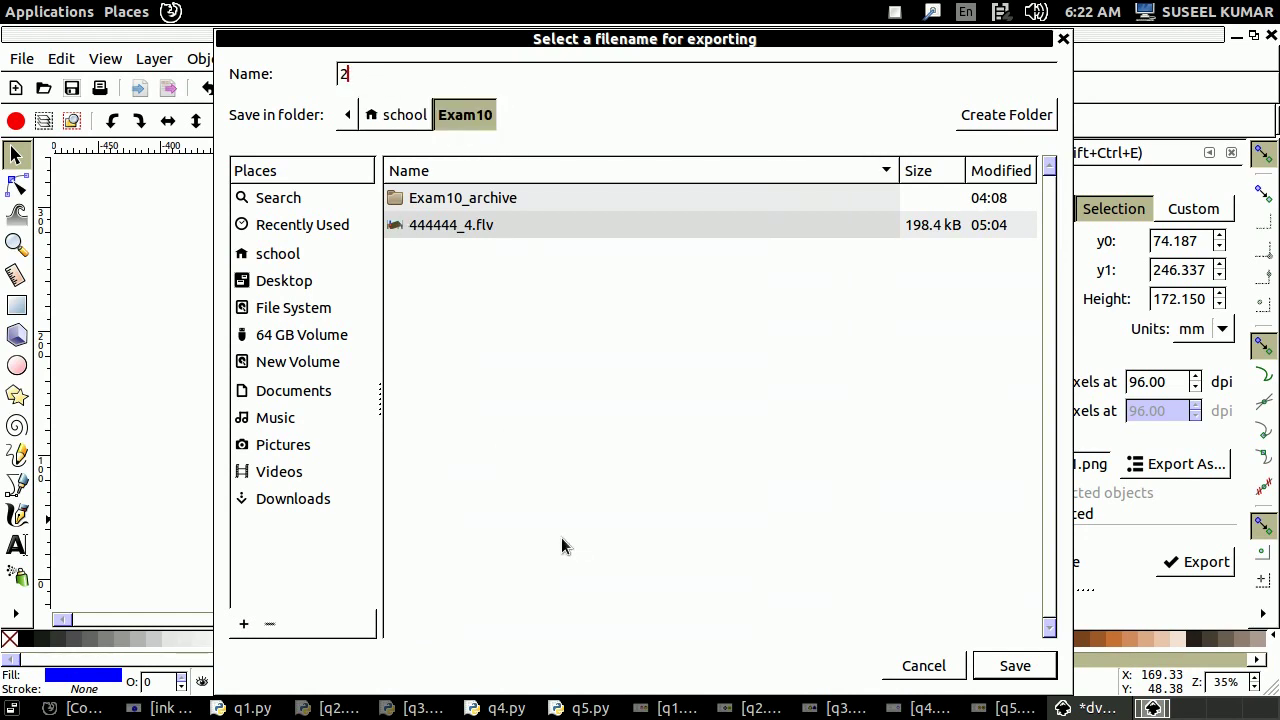
{"action": "type", "text": "2222_1.PNG"}
{"action": "left_click", "coordinate": [1015, 667]}
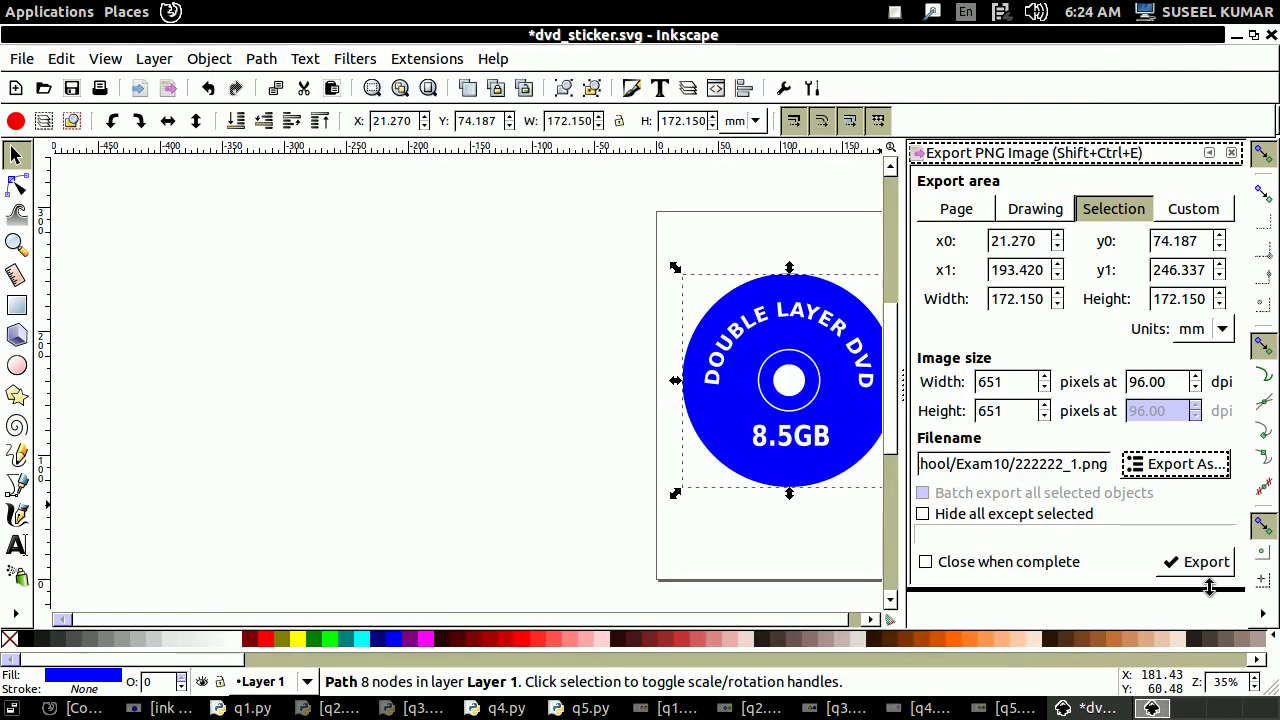
{"action": "left_click", "coordinate": [1197, 562]}
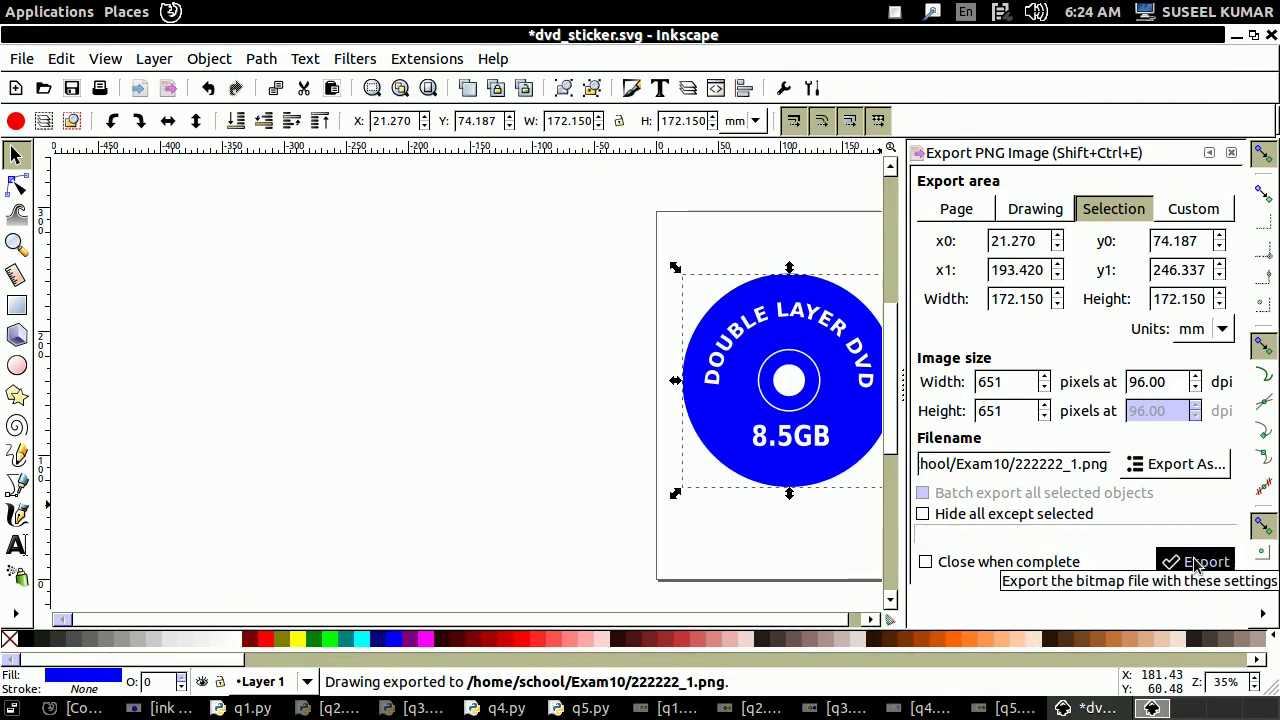
- View the Exam10 folder from the Home Folder in the file manager
{"action": "left_click", "coordinate": [127, 11]}
{"action": "left_click", "coordinate": [165, 37]}
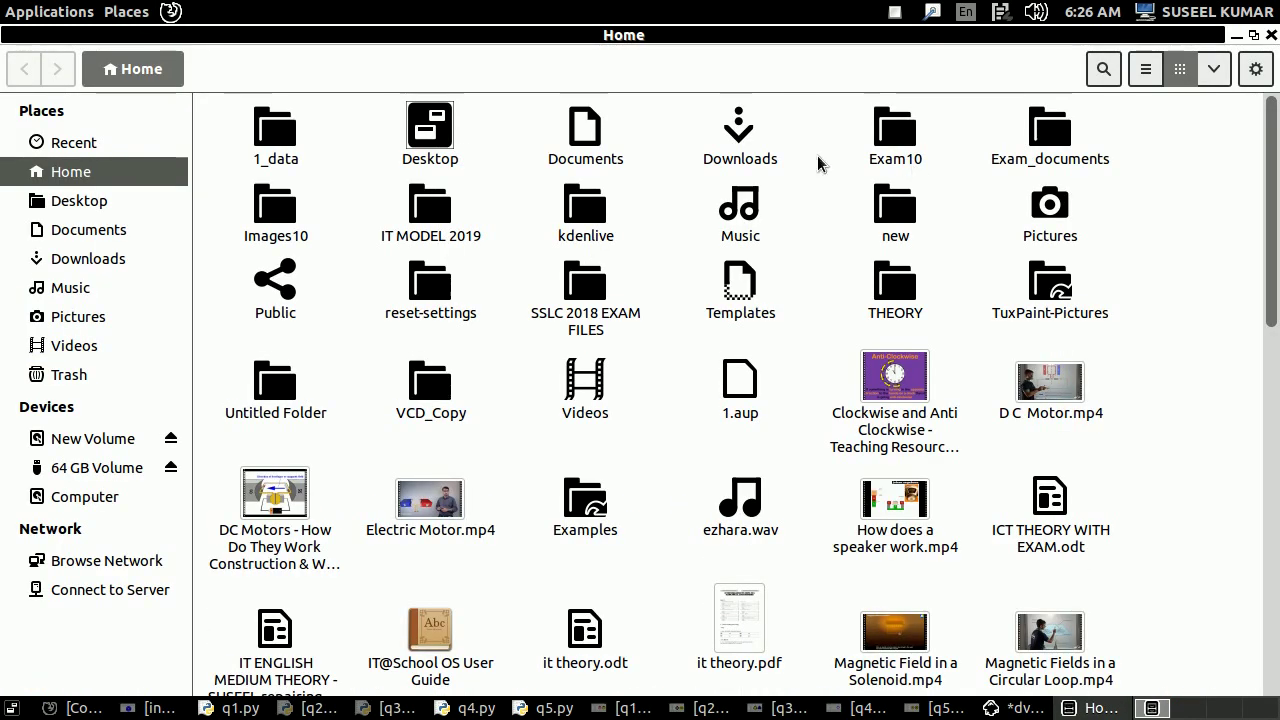
{"action": "double_click", "coordinate": [908, 128]}
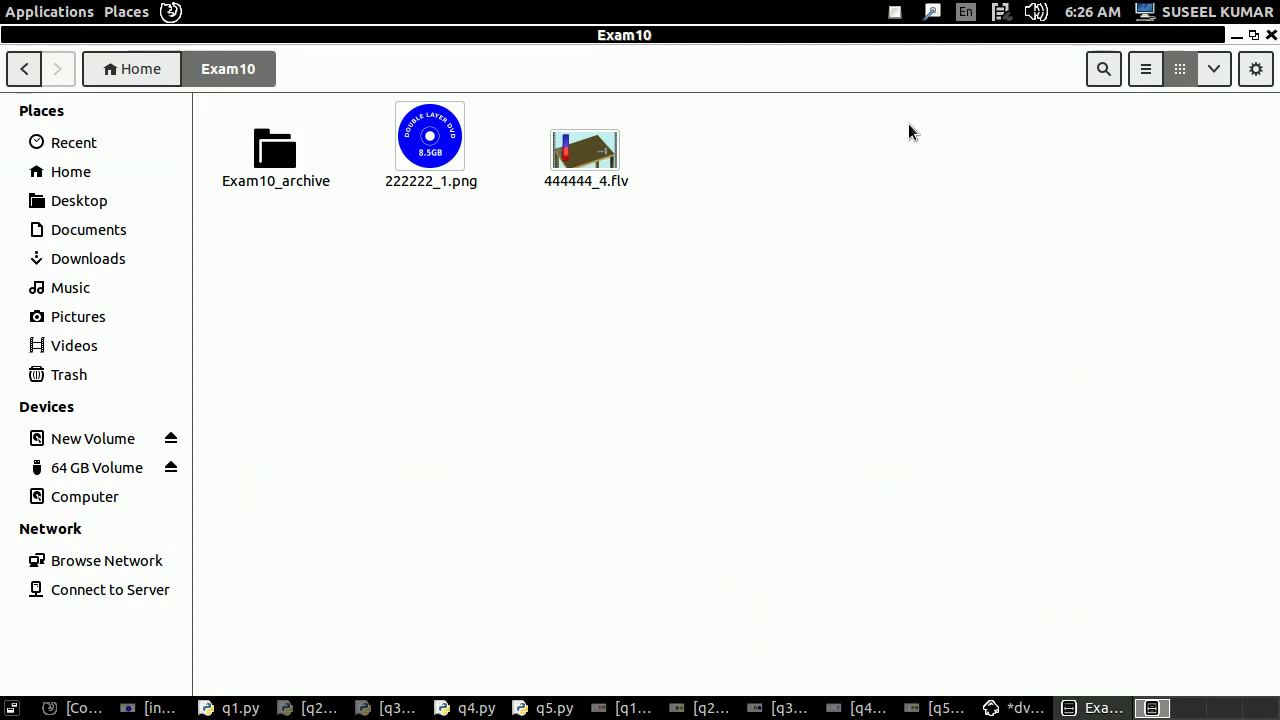
- Open 222222_1.png from the Exam10 folder in Eye of GNOME to view the 651 × 651 sticker
{"action": "double_click", "coordinate": [426, 141]}
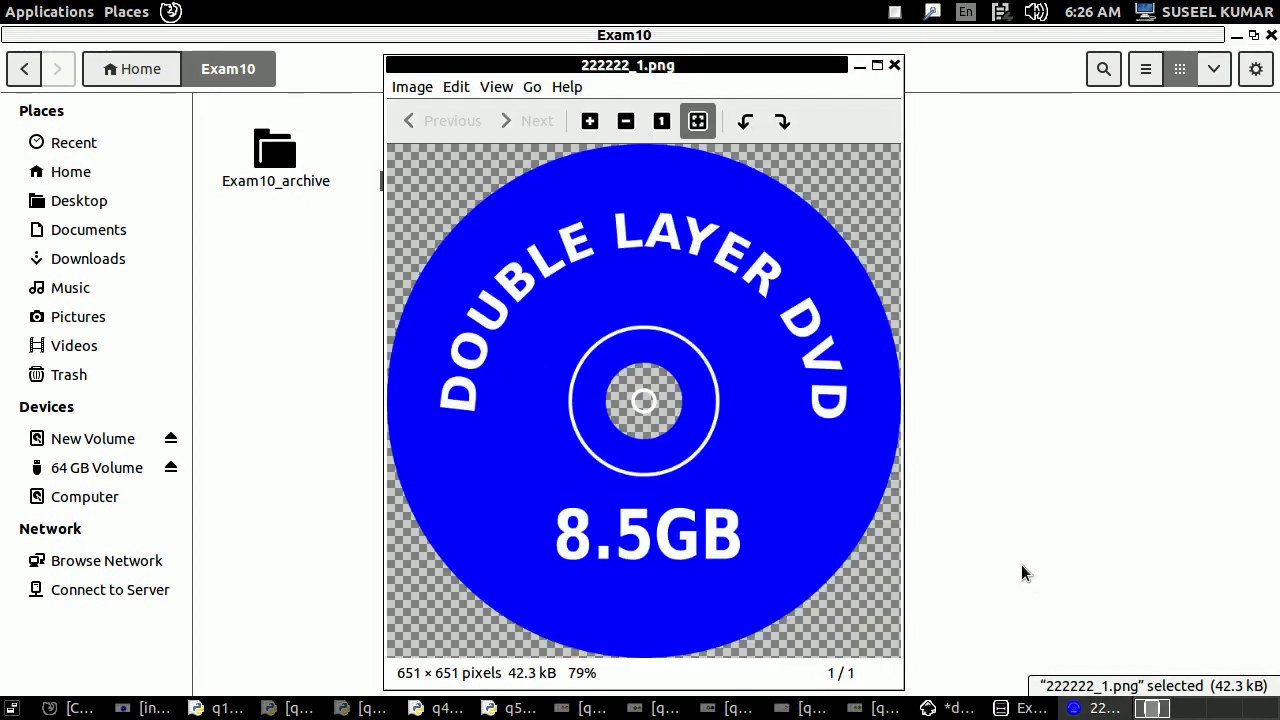